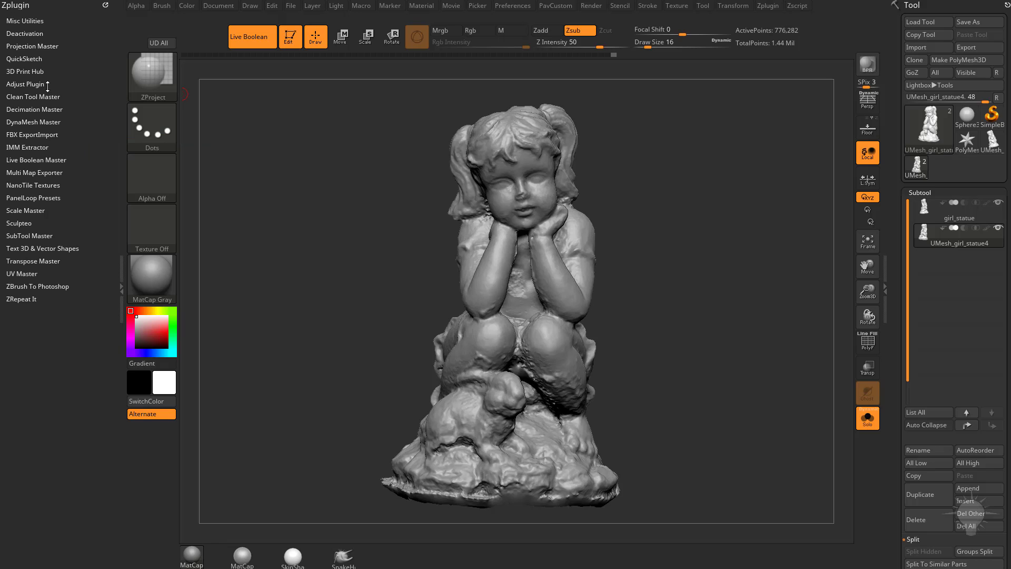
{"action": "key", "text": "shift"}
{"action": "left_click", "coordinate": [27, 109]}
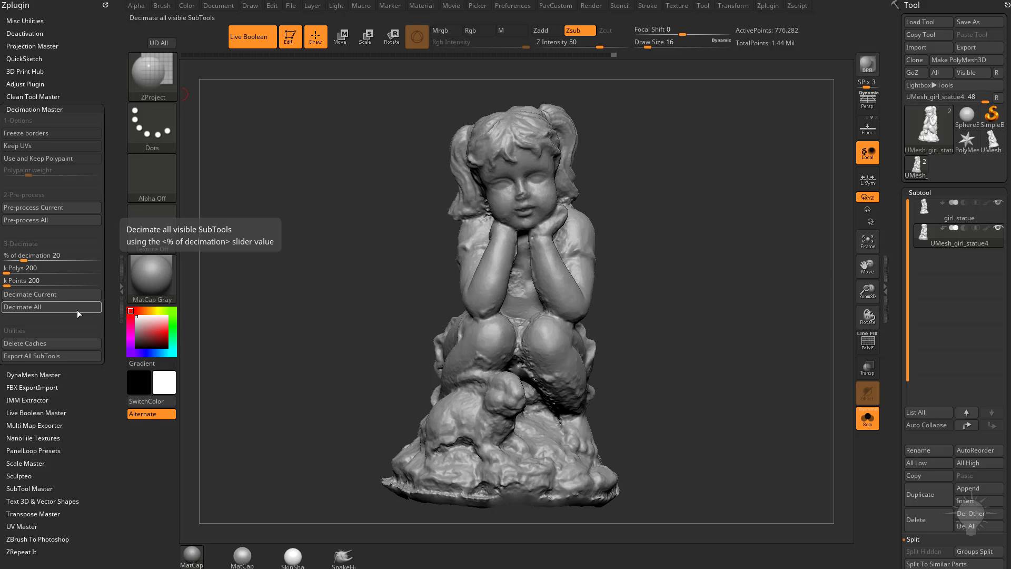
{"action": "left_click", "coordinate": [60, 110]}
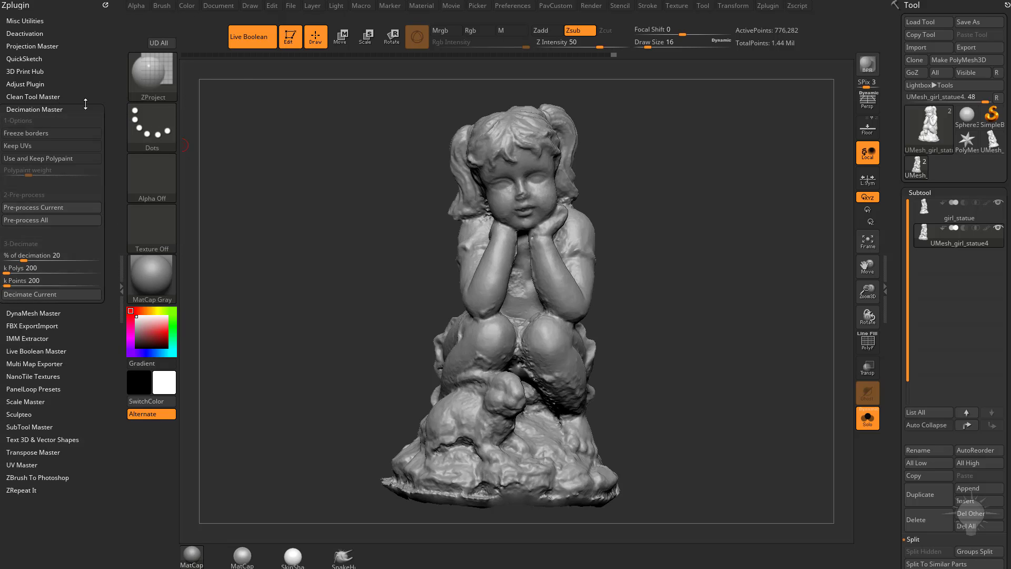
- Duplicate the UMesh_girl_statue4 subtool
{"action": "left_click_drag", "start_coordinate": [899, 360], "coordinate": [901, 321]}
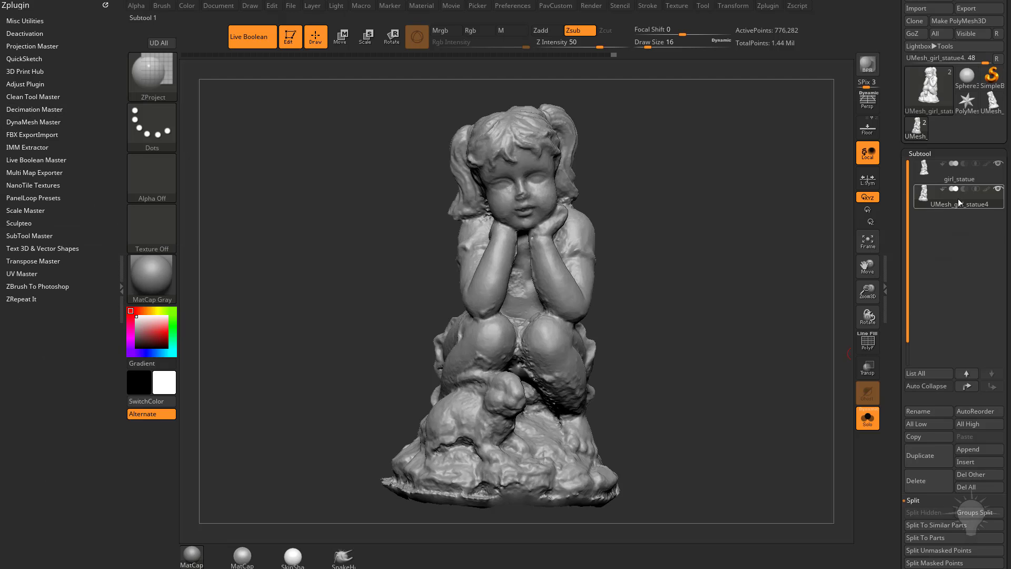
{"action": "left_click", "coordinate": [958, 199]}
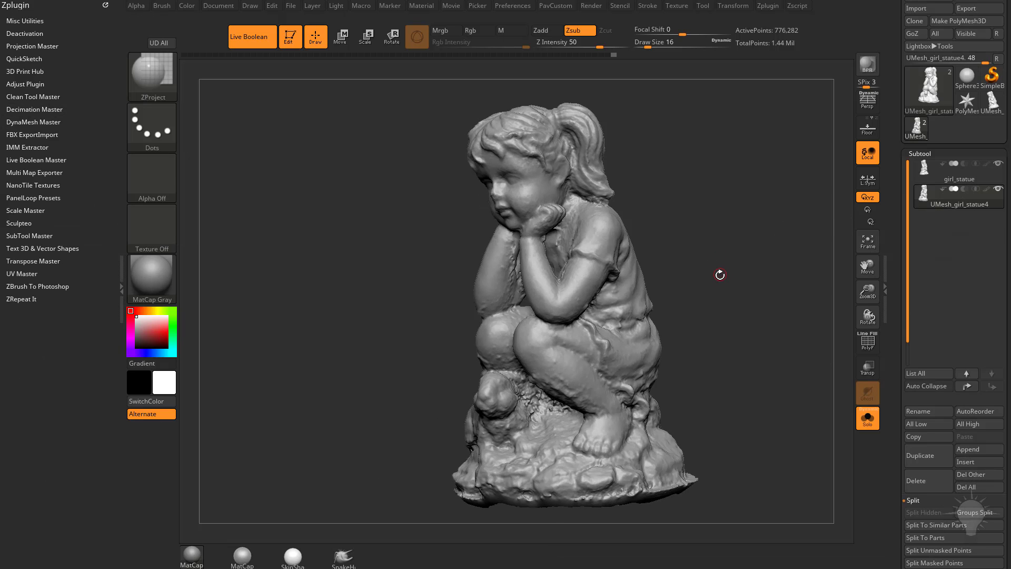
{"action": "left_click_drag", "start_coordinate": [720, 274], "coordinate": [602, 223]}
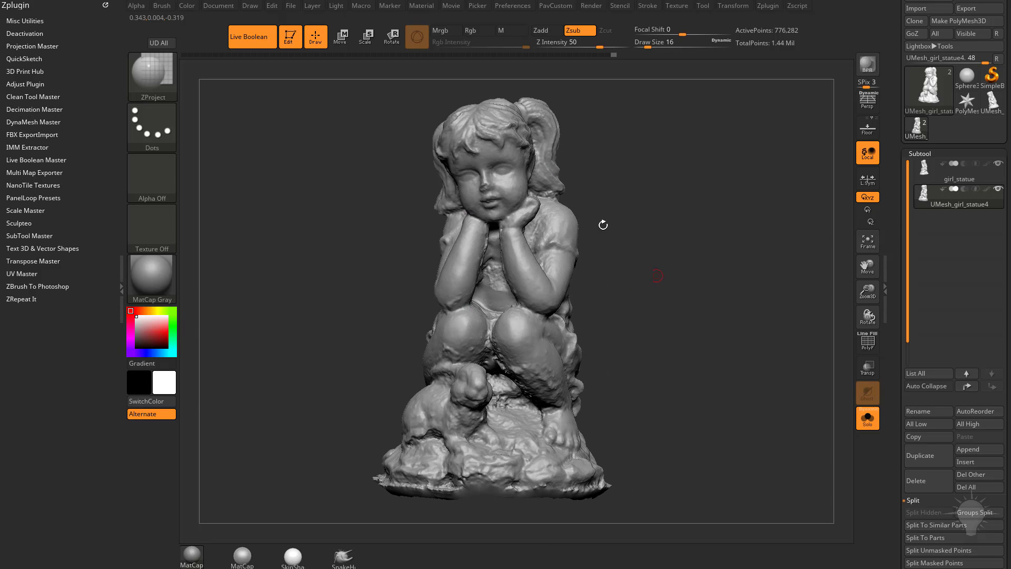
{"action": "left_click", "coordinate": [935, 447]}
- Remesh the duplicated statue with ZRemesher using a target polygons count of 20
{"action": "scroll", "coordinate": [914, 263], "scroll_direction": "down", "scroll_amount": 10}
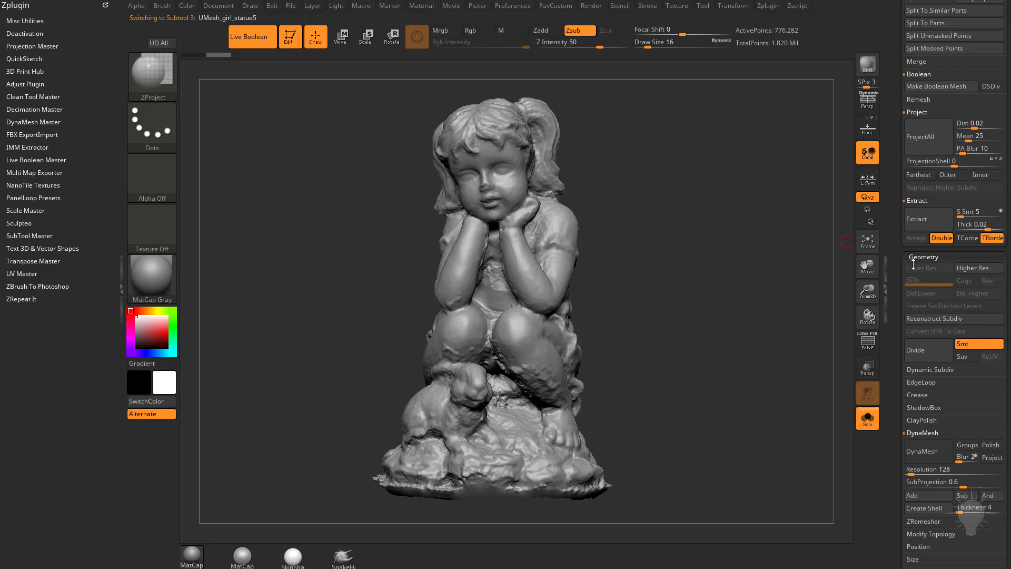
{"action": "scroll", "coordinate": [892, 332], "scroll_direction": "down", "scroll_amount": 5}
{"action": "left_click", "coordinate": [923, 372]}
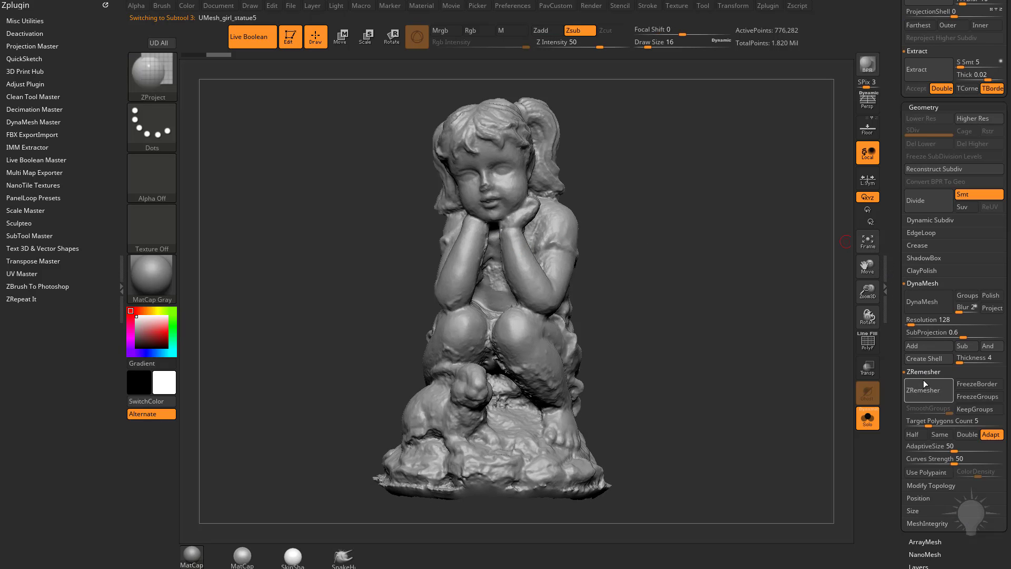
{"action": "left_click", "coordinate": [934, 423]}
{"action": "type", "text": "20"}
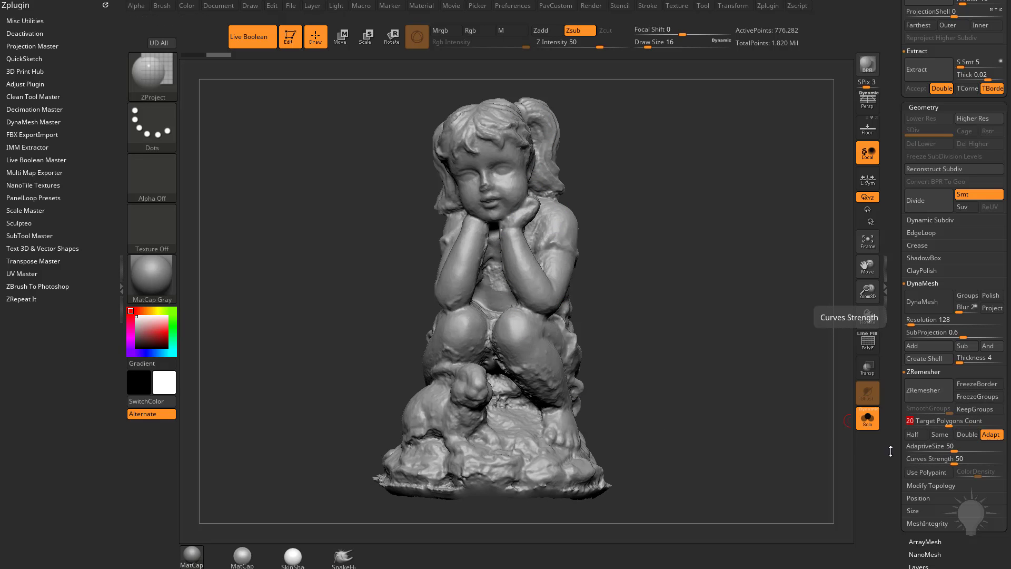
{"action": "left_click", "coordinate": [928, 394]}
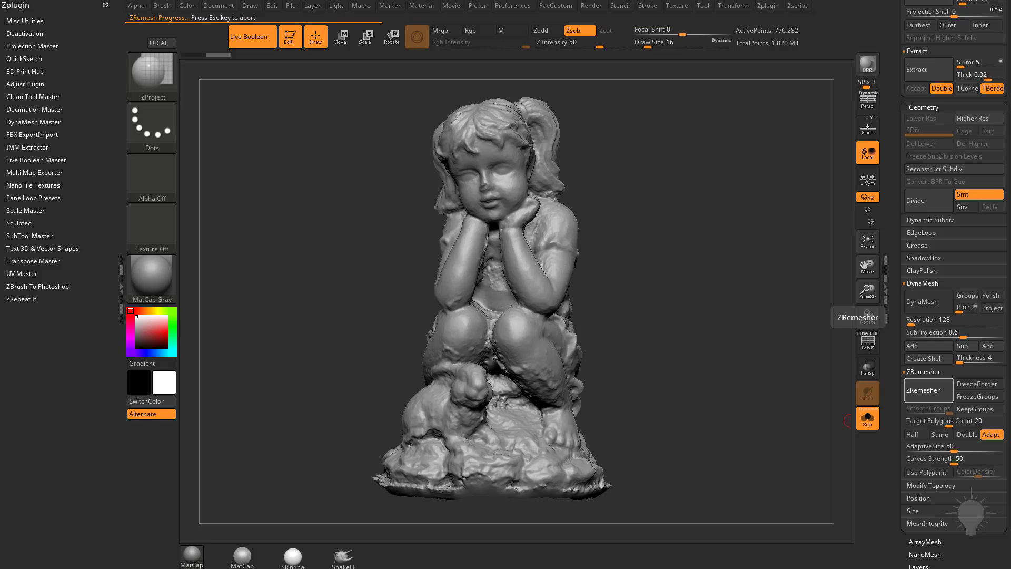
- Switch to the Chrome window with YouTube, browse the channel's playlists, and open the LUMI Questions playlist
{"action": "left_click_drag", "start_coordinate": [433, 567], "coordinate": [391, 44]}
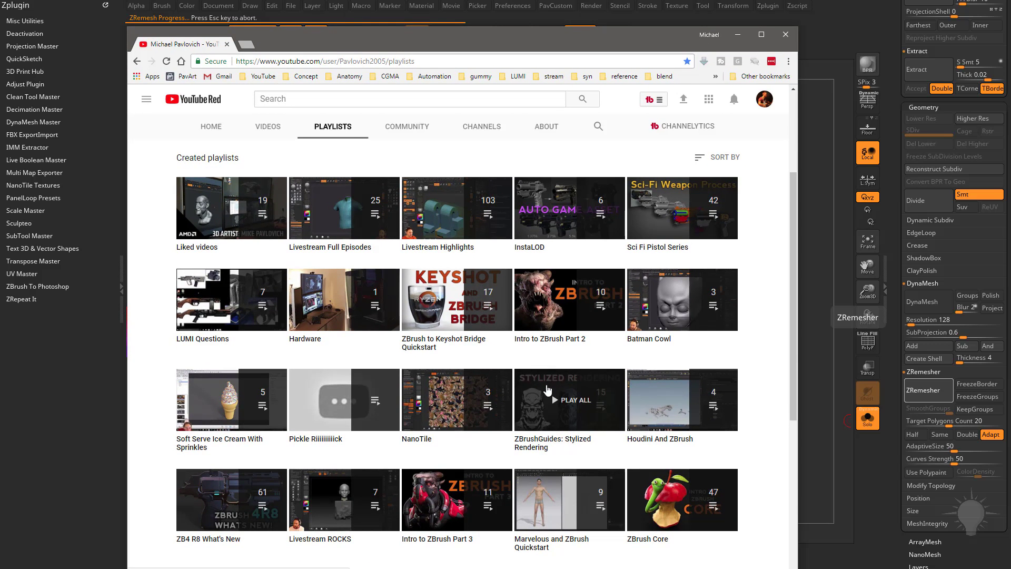
{"action": "scroll", "coordinate": [534, 347], "scroll_direction": "down", "scroll_amount": 4}
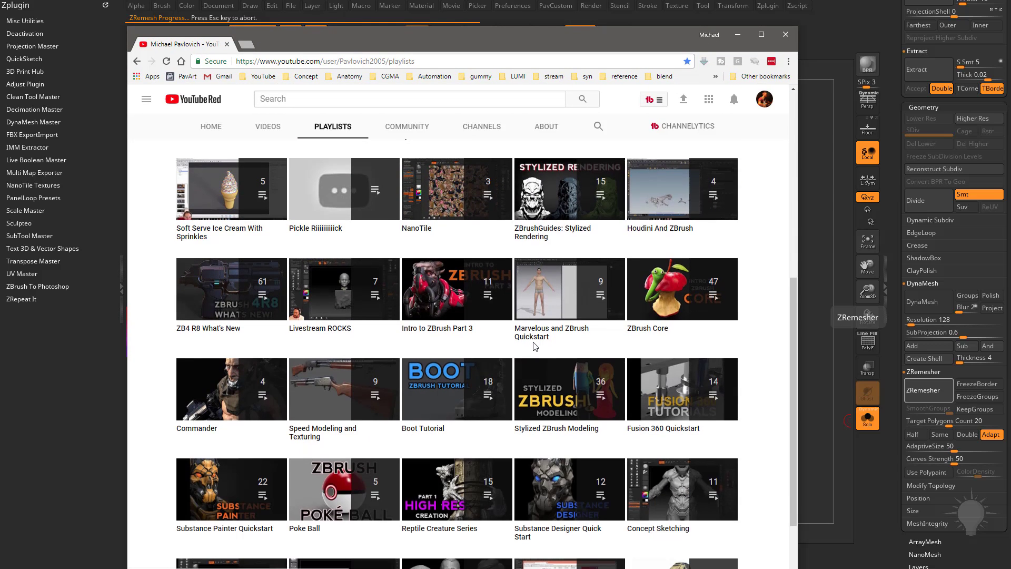
{"action": "scroll", "coordinate": [534, 347], "scroll_direction": "down", "scroll_amount": 2}
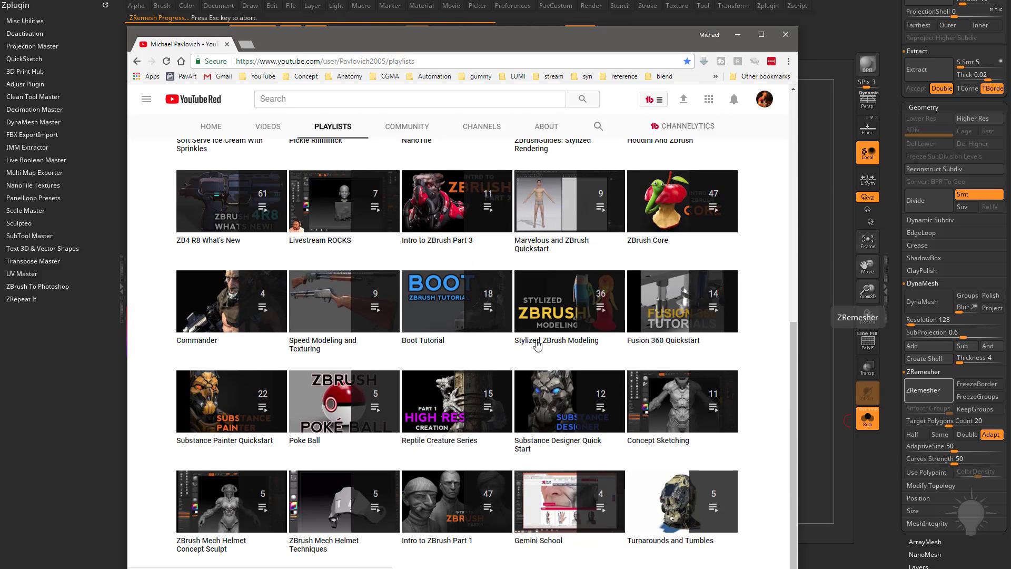
{"action": "scroll", "coordinate": [537, 346], "scroll_direction": "up", "scroll_amount": 6}
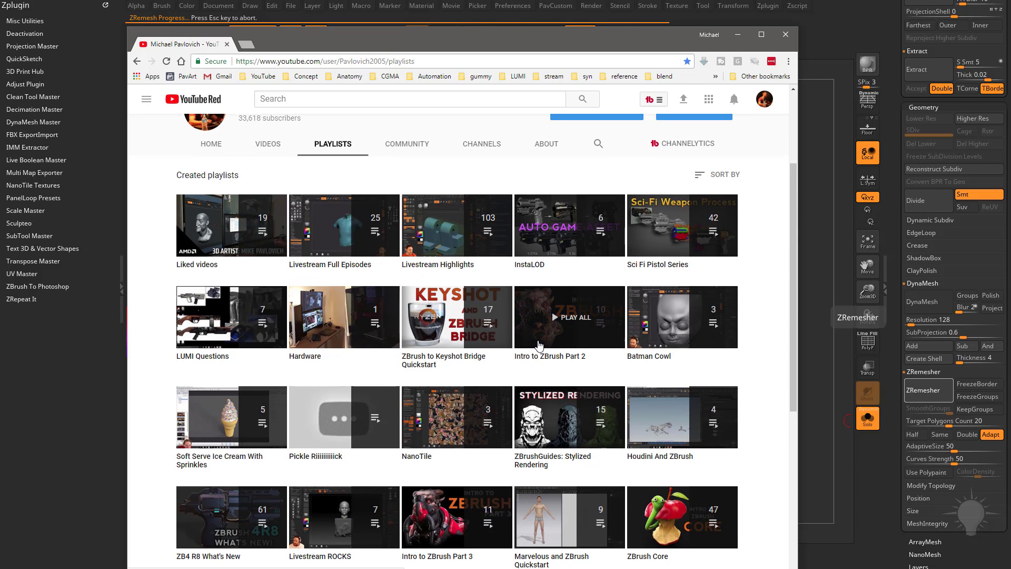
{"action": "left_click", "coordinate": [212, 360]}
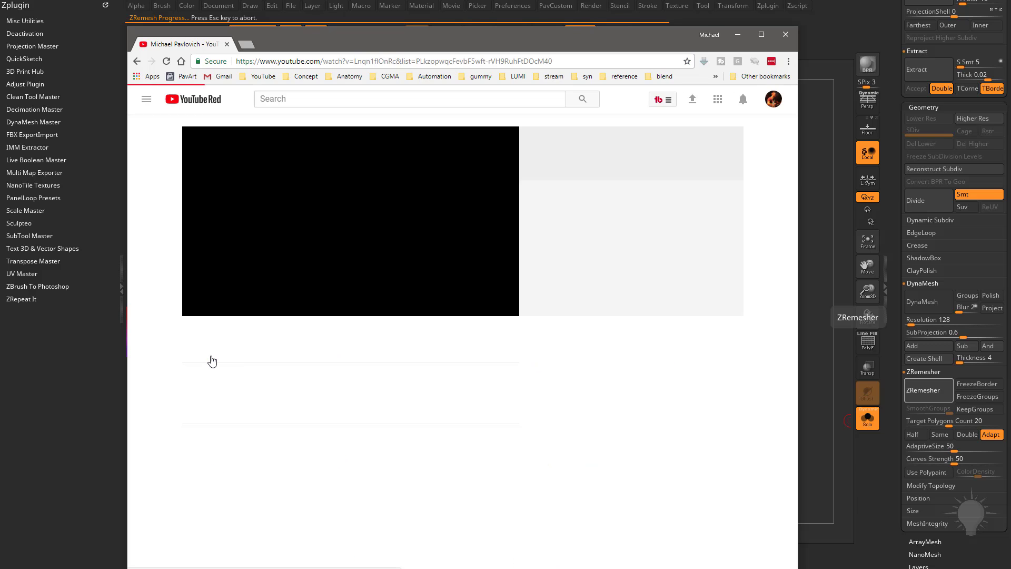
{"action": "left_click", "coordinate": [214, 308]}
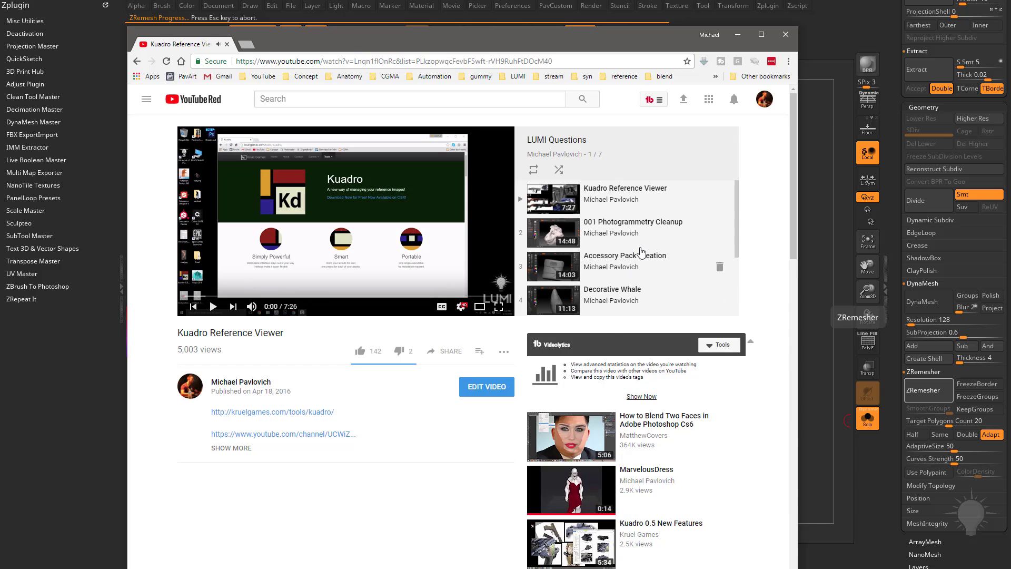
- Open the 001 Photogrammetry Cleanup video from the playlist in theater mode and skim through it
{"action": "scroll", "coordinate": [703, 249], "scroll_direction": "down", "scroll_amount": 2}
{"action": "scroll", "coordinate": [627, 237], "scroll_direction": "up", "scroll_amount": 2}
{"action": "left_click", "coordinate": [629, 225]}
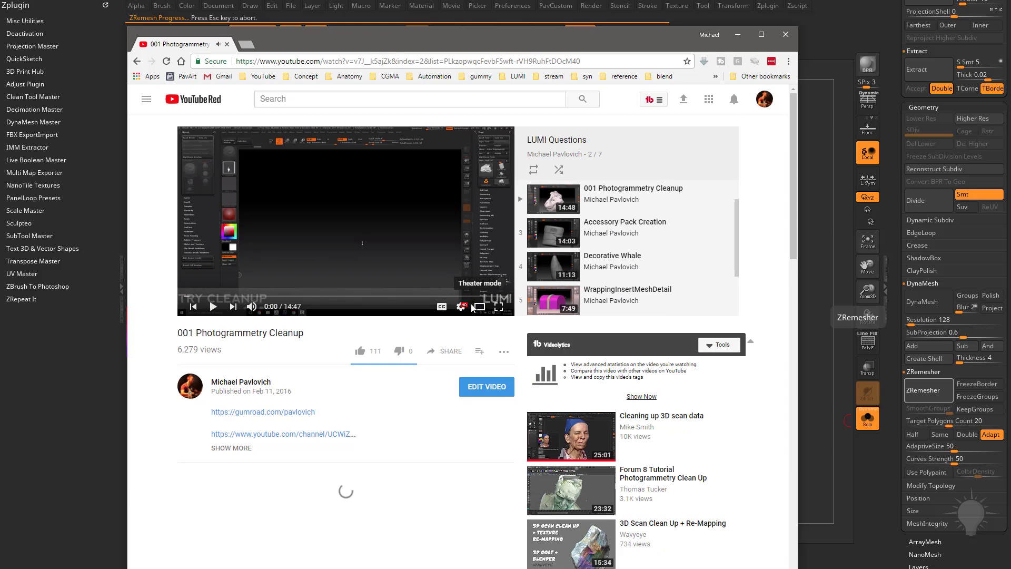
{"action": "left_click", "coordinate": [479, 306]}
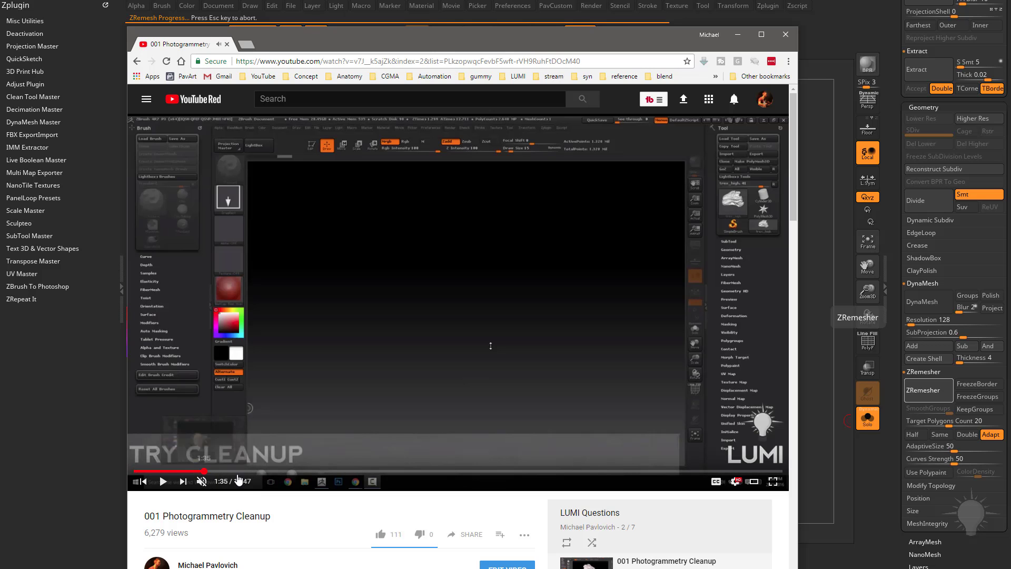
{"action": "left_click_drag", "start_coordinate": [222, 472], "coordinate": [739, 477]}
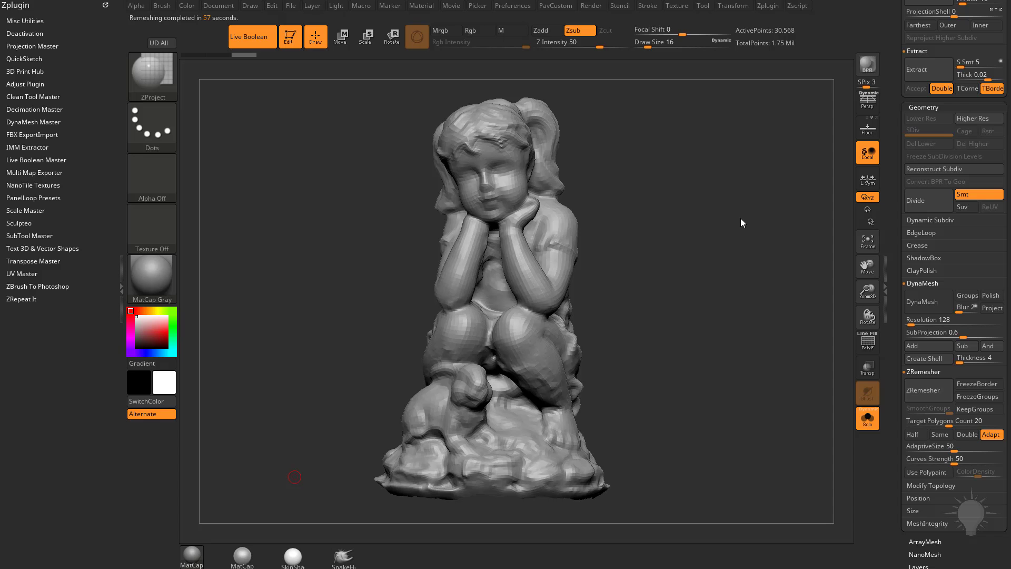
- Return to ZBrush, turn off Live Boolean, and display the remeshed statue's polyframe wireframe
{"action": "left_click", "coordinate": [255, 38]}
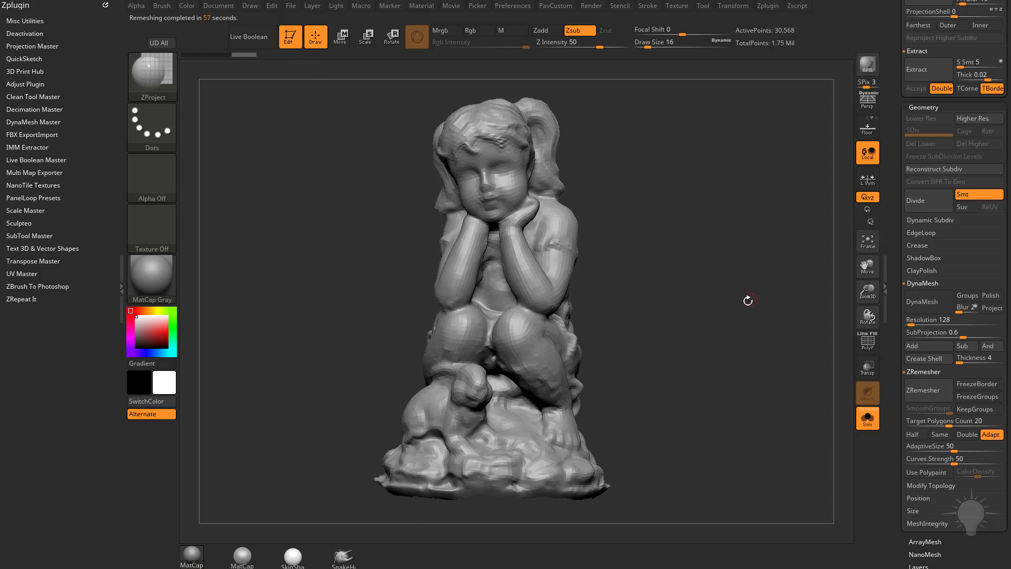
{"action": "left_click_drag", "start_coordinate": [747, 300], "coordinate": [724, 294]}
{"action": "key", "text": "f"}
{"action": "left_click", "coordinate": [868, 343]}
{"action": "left_click_drag", "start_coordinate": [790, 337], "coordinate": [770, 344]}
{"action": "left_click_drag", "start_coordinate": [897, 309], "coordinate": [907, 457]}
{"action": "left_click_drag", "start_coordinate": [895, 358], "coordinate": [895, 385]}
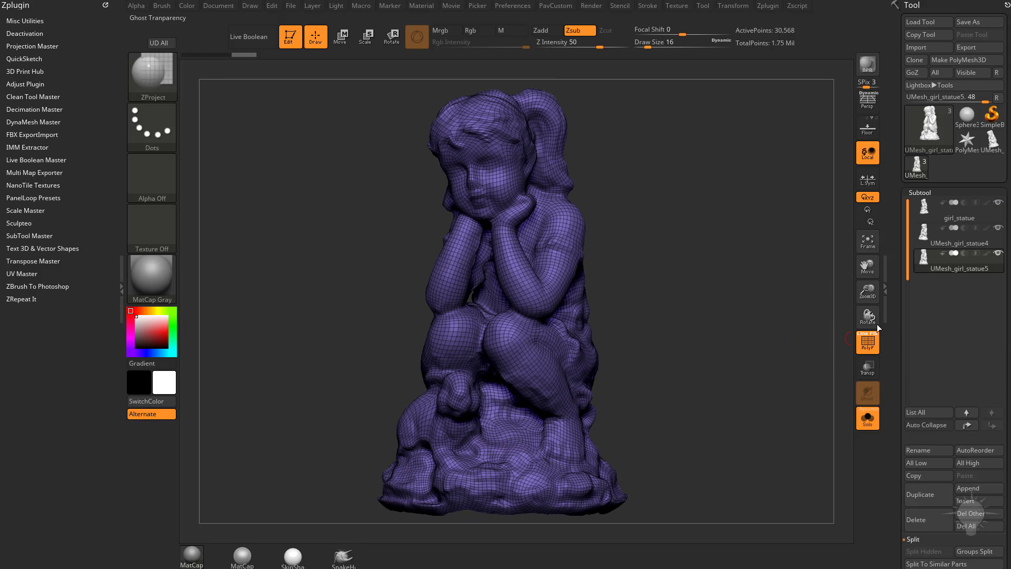
- Turn off Solo mode and hide the girl_statue subtool
{"action": "left_click", "coordinate": [868, 419]}
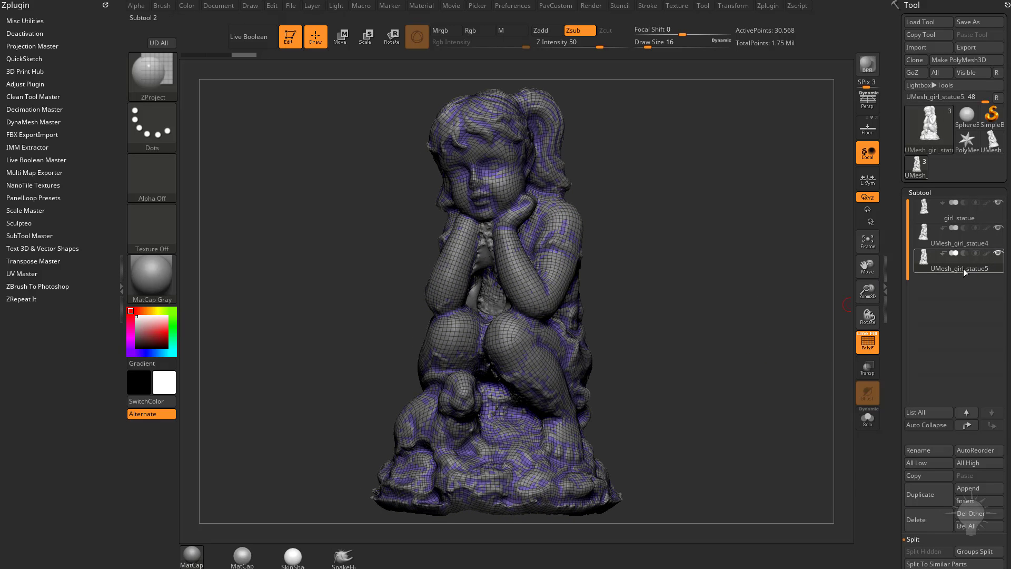
{"action": "left_click", "coordinate": [964, 238]}
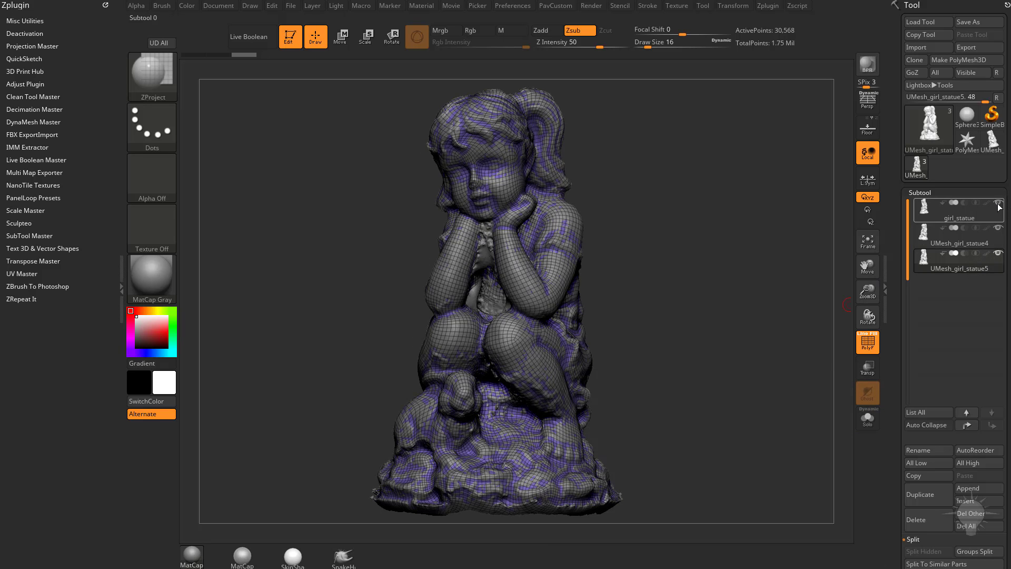
{"action": "left_click", "coordinate": [998, 202]}
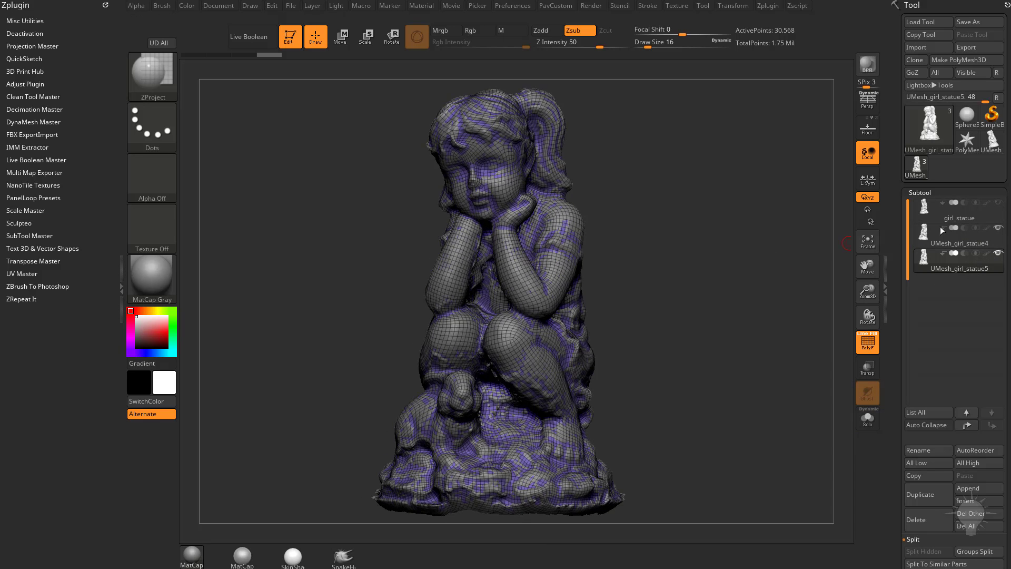
- Compare the wireframes of girl_statue, UMesh_girl_statue4 and UMesh_girl_statue5, finishing with UMesh_girl_statue5 selected
{"action": "left_click", "coordinate": [919, 217]}
{"action": "left_click_drag", "start_coordinate": [770, 273], "coordinate": [779, 256]}
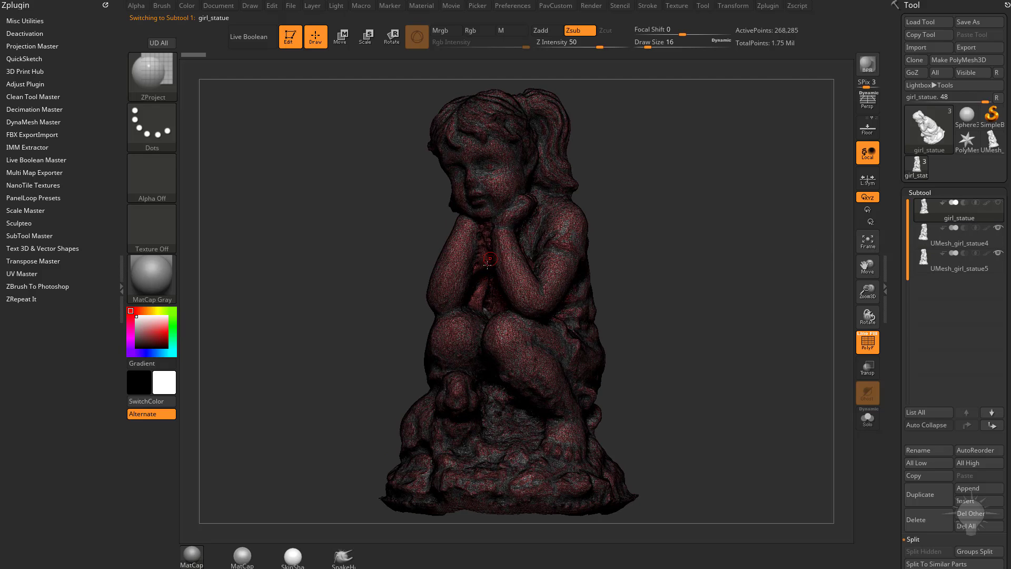
{"action": "left_click", "coordinate": [959, 231]}
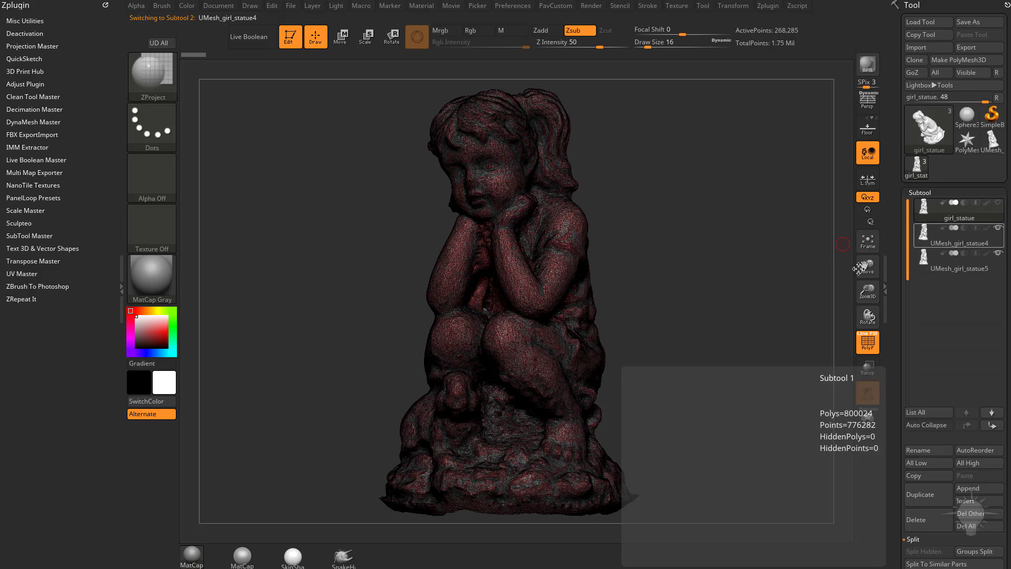
{"action": "mouse_move", "coordinate": [712, 298]}
{"action": "left_mouse_down"}
{"action": "mouse_move", "coordinate": [820, 301]}
{"action": "mouse_move", "coordinate": [700, 303]}
{"action": "left_mouse_up"}
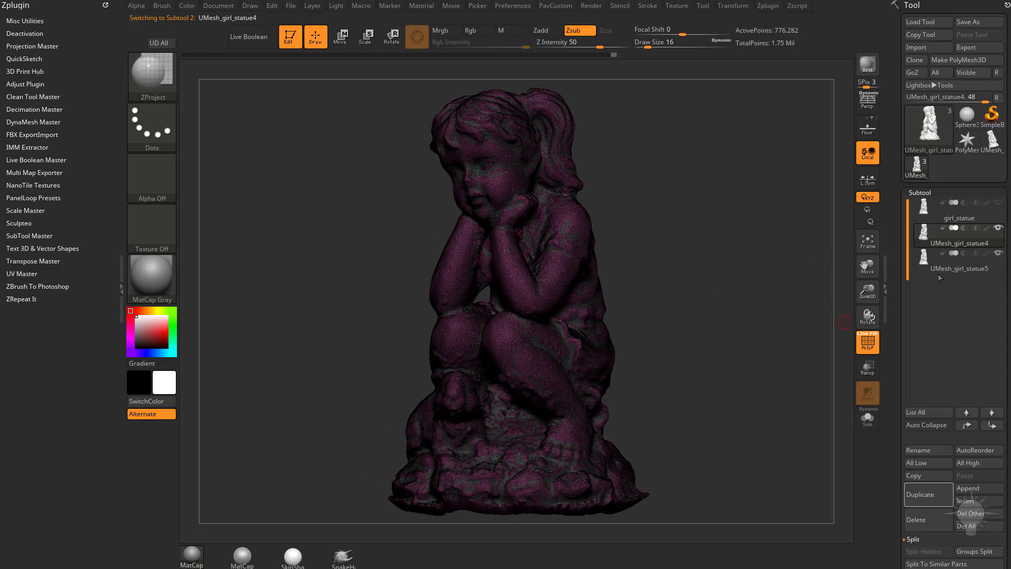
{"action": "left_click", "coordinate": [960, 266]}
{"action": "left_click_drag", "start_coordinate": [767, 281], "coordinate": [752, 331]}
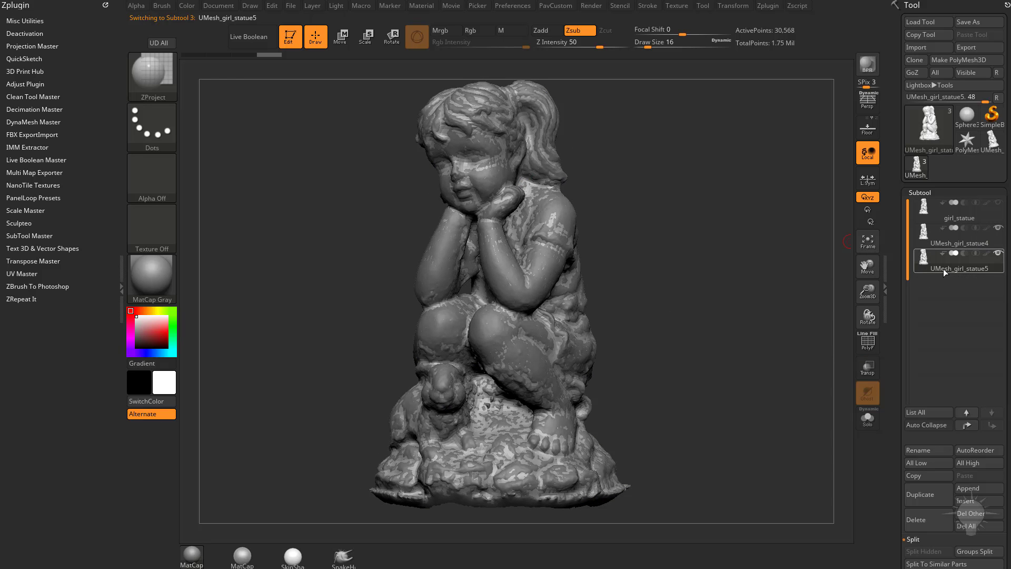
{"action": "left_click", "coordinate": [868, 348]}
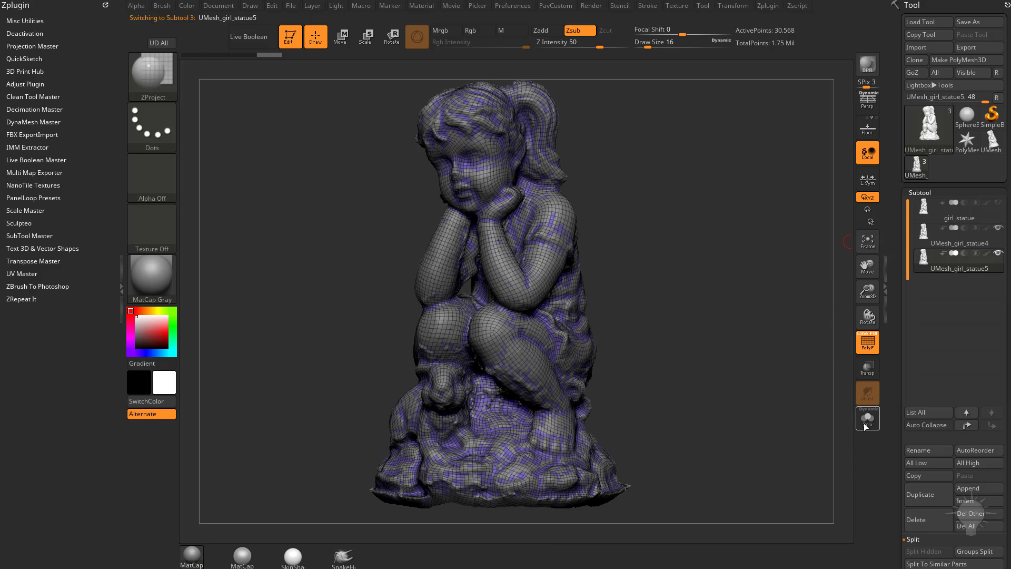
{"action": "left_click", "coordinate": [960, 243]}
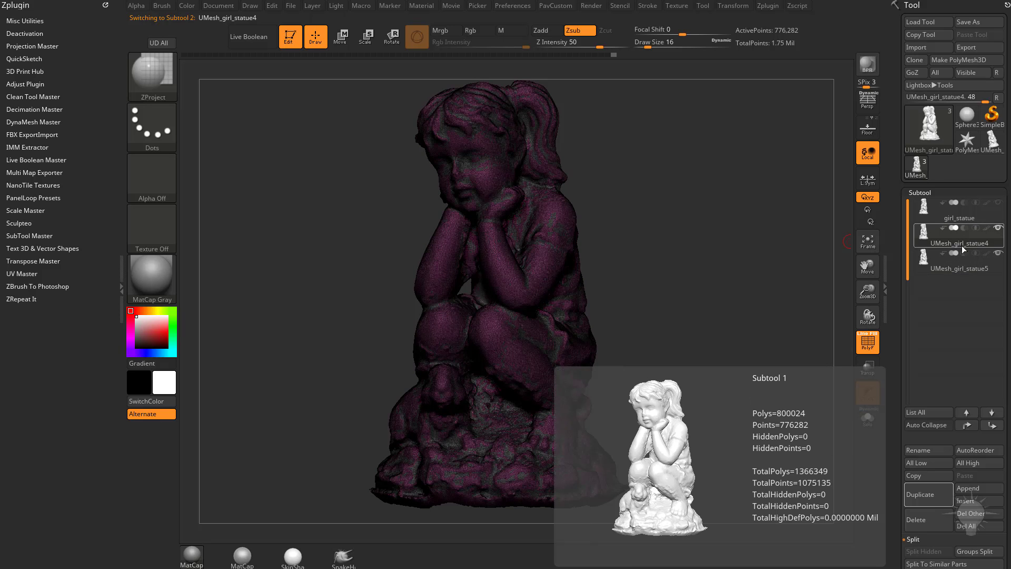
{"action": "left_click", "coordinate": [960, 267]}
- Collapse the Split and Boolean sections of the Subtool palette
{"action": "left_click_drag", "start_coordinate": [898, 346], "coordinate": [896, 215]}
{"action": "left_click", "coordinate": [915, 301], "text": "shift"}
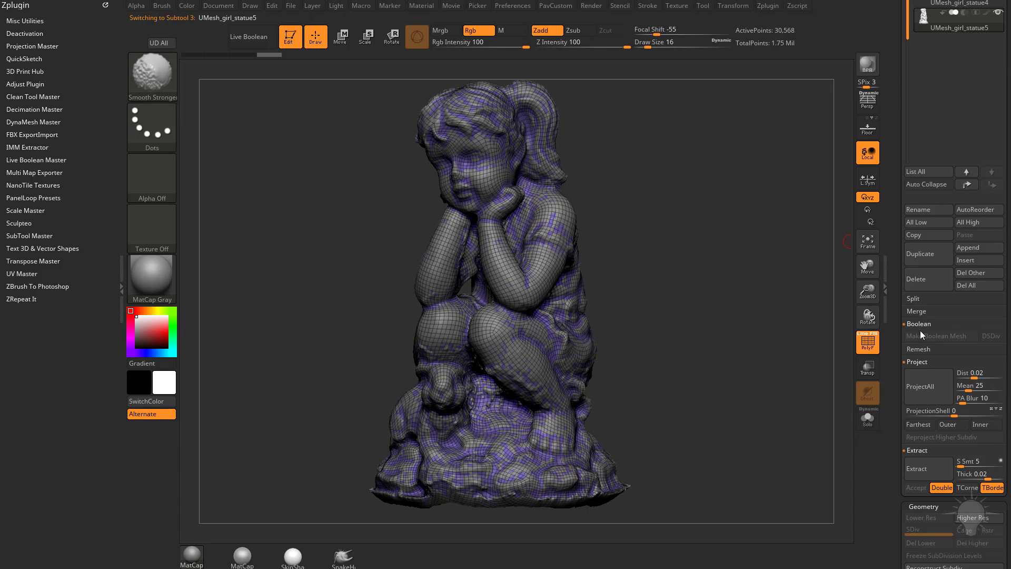
{"action": "left_click", "coordinate": [919, 324], "text": "shift"}
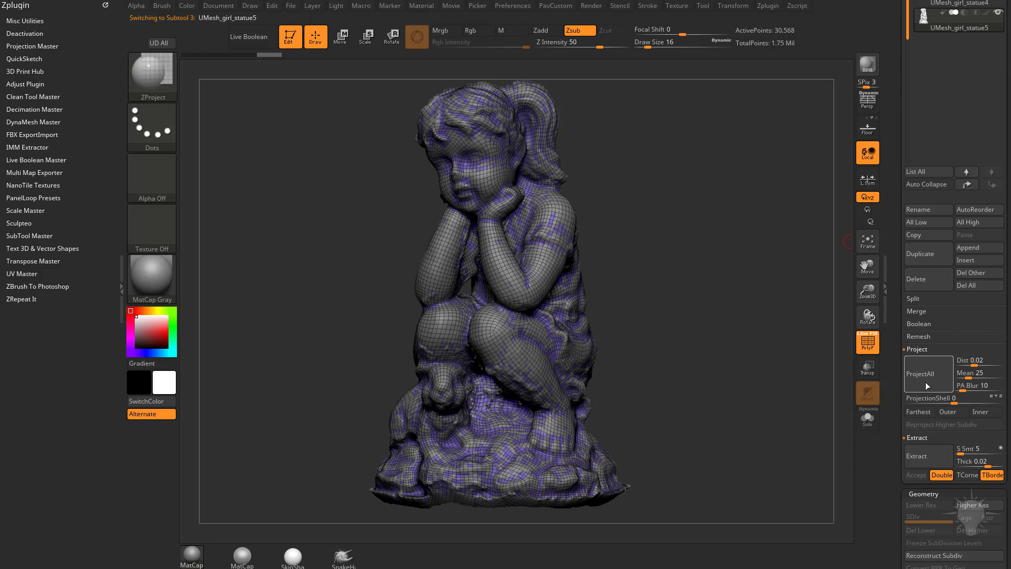
{"action": "left_click", "coordinate": [891, 354]}
- Isolate UMesh_girl_statue5 with Solo and remesh it again with ZRemesher using the Half option
{"action": "left_click", "coordinate": [867, 418]}
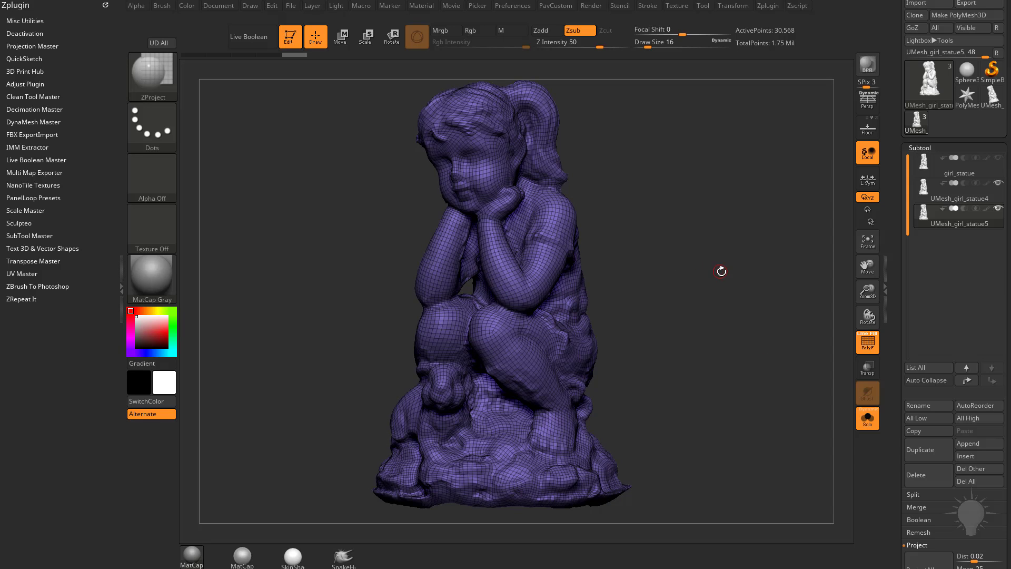
{"action": "key", "text": "space"}
{"action": "scroll", "coordinate": [953, 316], "scroll_direction": "down", "scroll_amount": 10}
{"action": "left_click", "coordinate": [913, 479]}
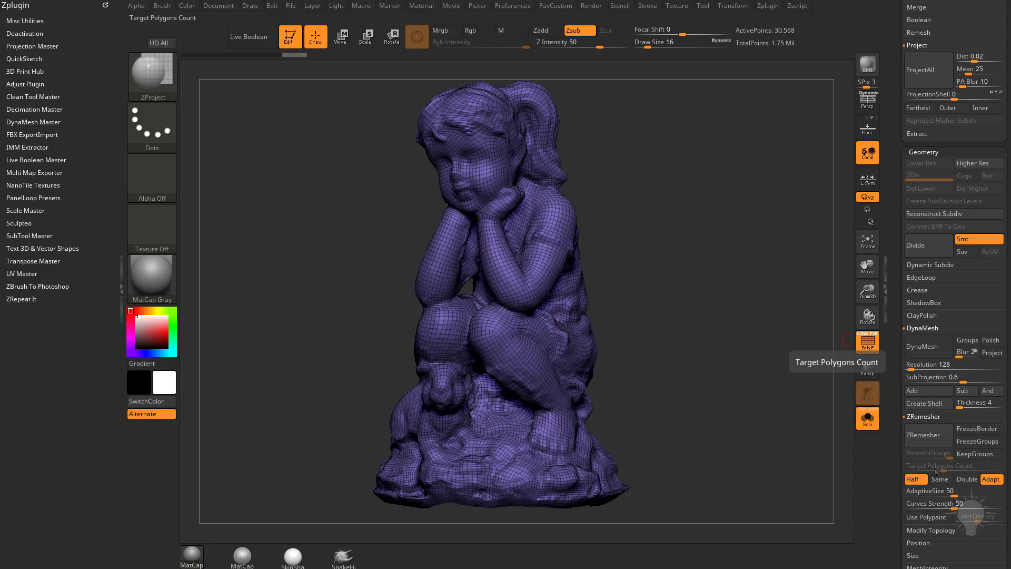
{"action": "left_click", "coordinate": [928, 434]}
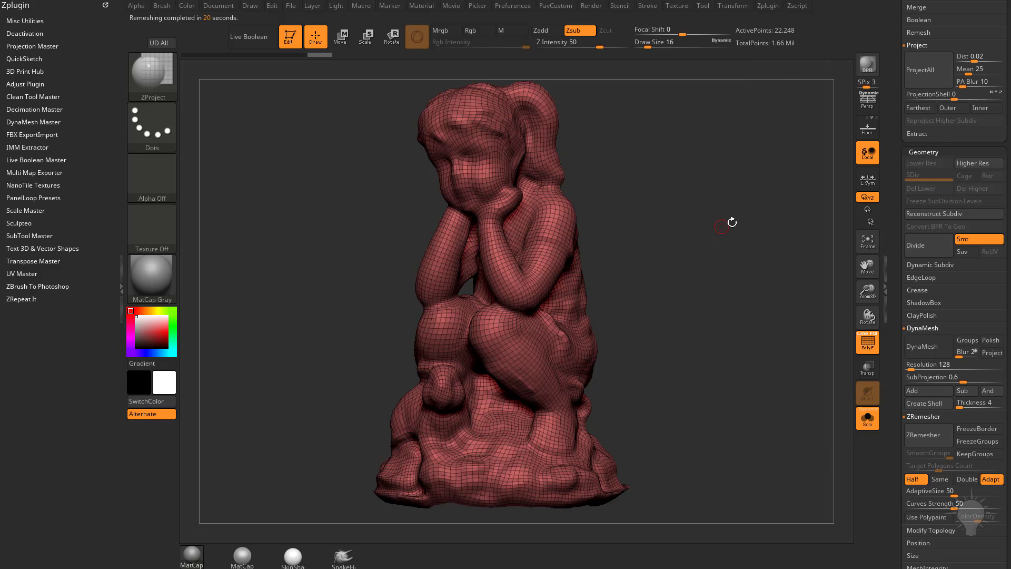
{"action": "left_click_drag", "start_coordinate": [732, 223], "coordinate": [781, 260]}
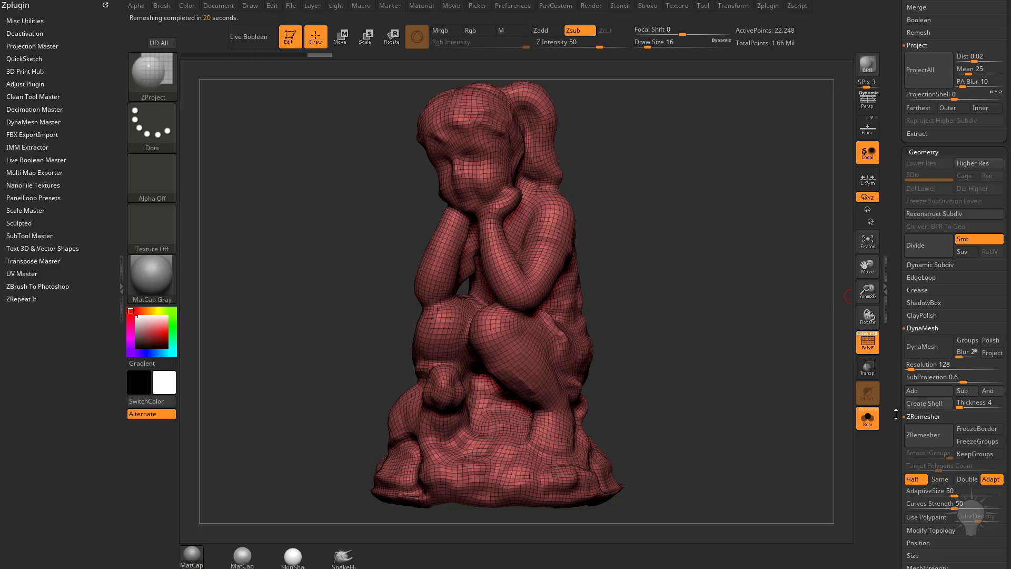
- Project the detail of UMesh_girl_statue4 onto the remeshed UMesh_girl_statue5 with ProjectAll and inspect the result in Solo mode
{"action": "left_click_drag", "start_coordinate": [896, 415], "coordinate": [897, 428]}
{"action": "left_click", "coordinate": [867, 417]}
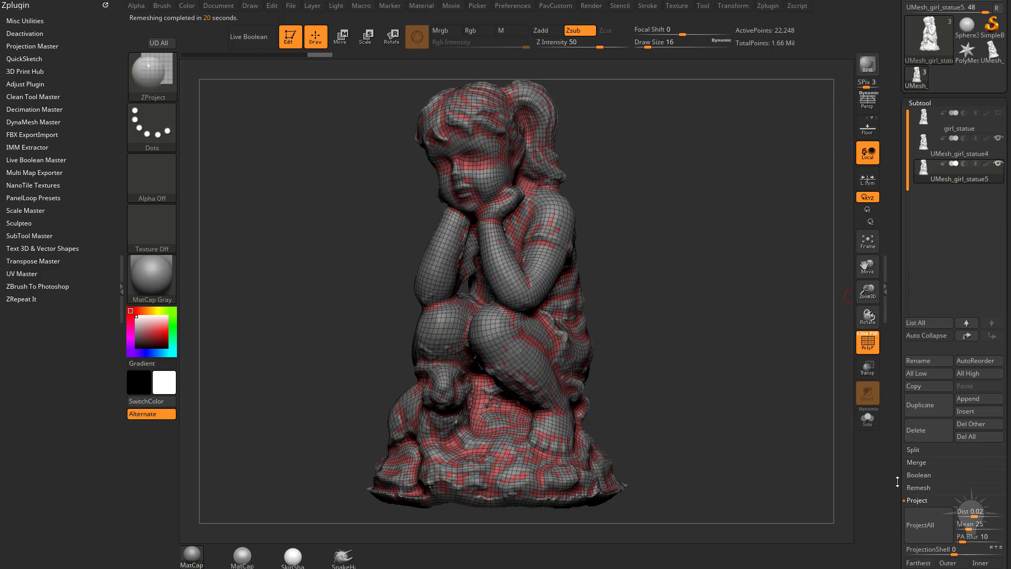
{"action": "left_click_drag", "start_coordinate": [898, 481], "coordinate": [872, 406]}
{"action": "left_click", "coordinate": [867, 417]}
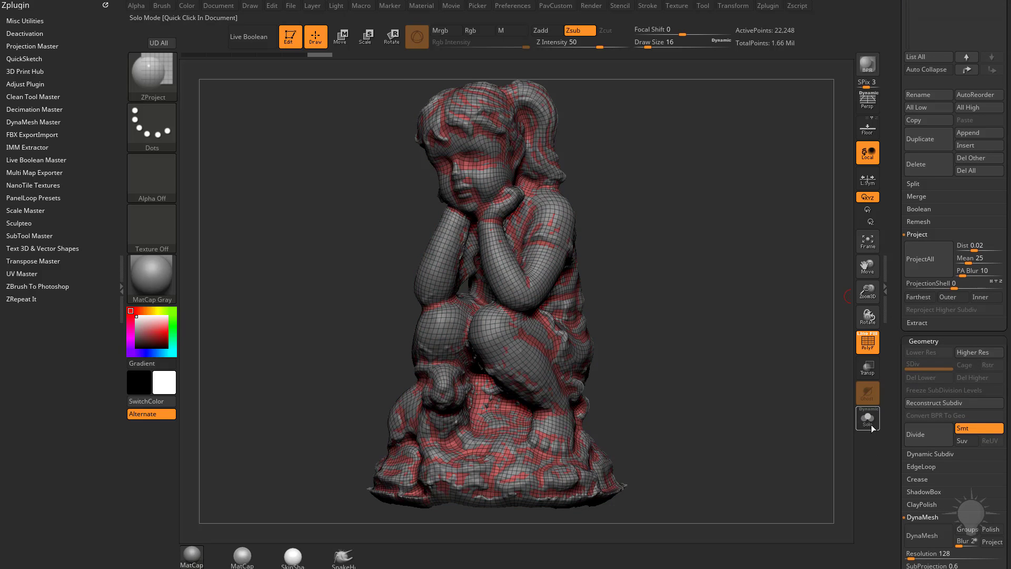
{"action": "left_click_drag", "start_coordinate": [898, 368], "coordinate": [912, 447]}
{"action": "left_click_drag", "start_coordinate": [896, 349], "coordinate": [889, 242]}
{"action": "left_click", "coordinate": [930, 209]}
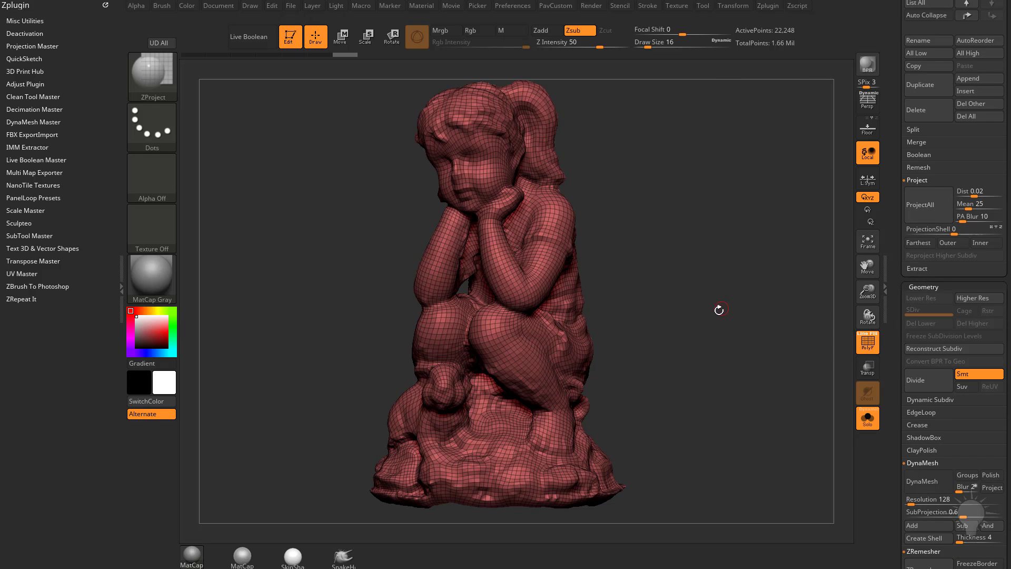
{"action": "mouse_move", "coordinate": [723, 306]}
{"action": "left_mouse_down"}
{"action": "mouse_move", "coordinate": [793, 317]}
{"action": "mouse_move", "coordinate": [840, 403]}
{"action": "mouse_move", "coordinate": [784, 383]}
{"action": "mouse_move", "coordinate": [841, 373]}
{"action": "mouse_move", "coordinate": [801, 398]}
{"action": "mouse_move", "coordinate": [730, 382]}
{"action": "mouse_move", "coordinate": [798, 377]}
{"action": "left_mouse_up"}
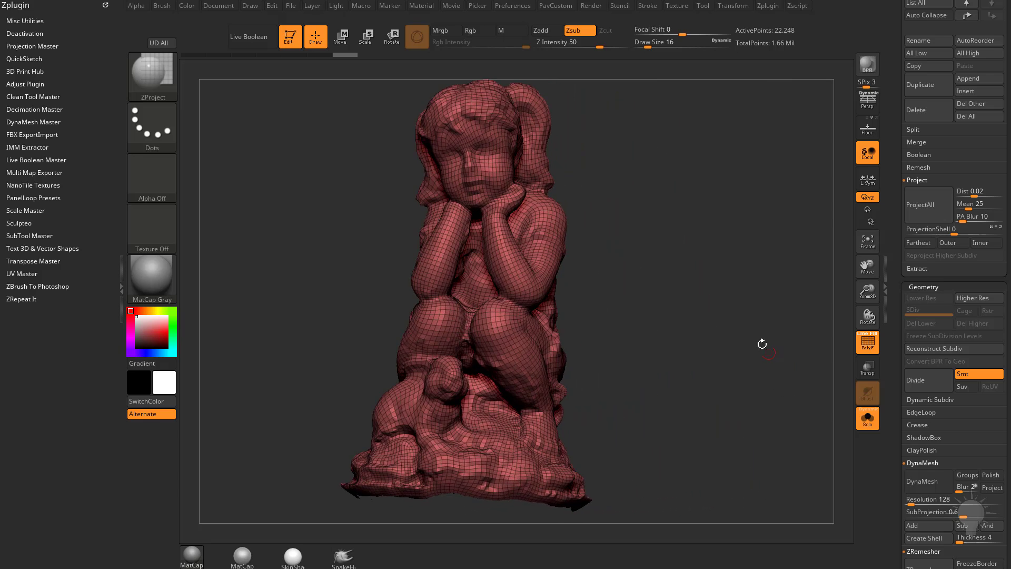
{"action": "mouse_move", "coordinate": [762, 343]}
{"action": "left_mouse_down", "text": "alt"}
{"action": "mouse_move", "coordinate": [720, 273]}
{"action": "mouse_move", "coordinate": [769, 346]}
{"action": "mouse_move", "coordinate": [736, 311]}
{"action": "left_mouse_up", "text": "alt"}
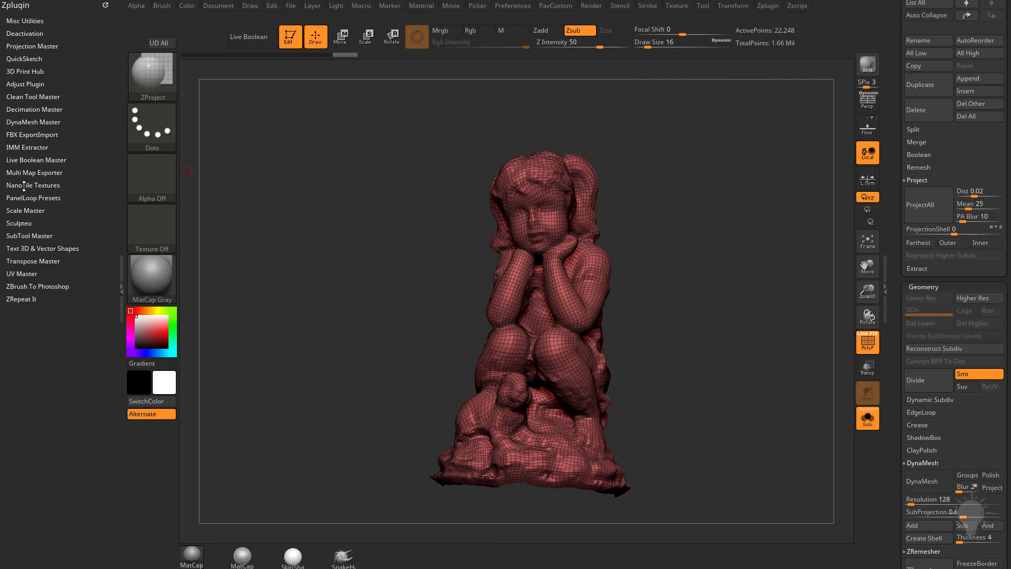
- Unwrap UMesh_girl_statue5 in UV Master with Symmetry off, check the flattened UV layout and unflatten it
{"action": "key", "text": "shift"}
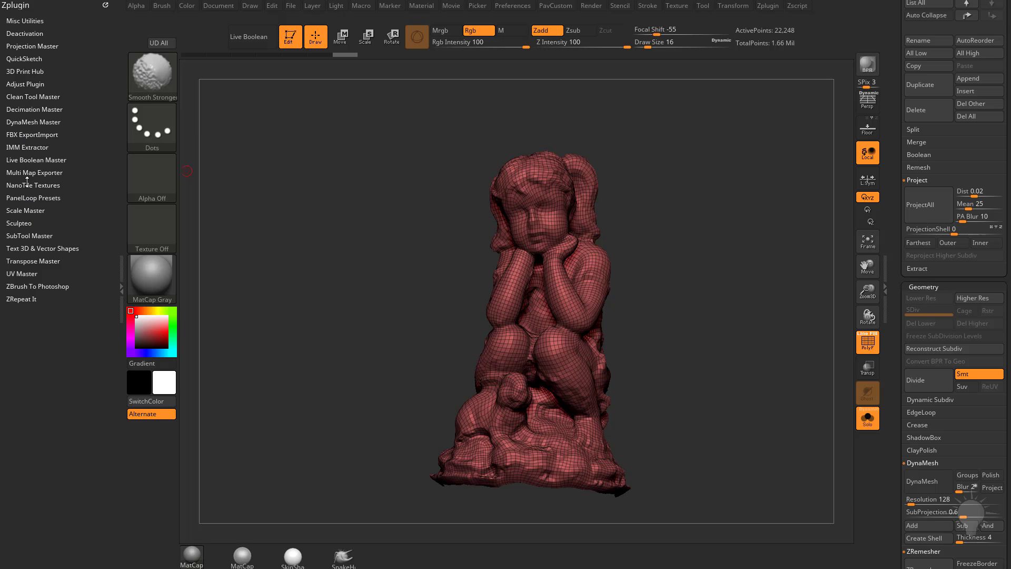
{"action": "left_click", "coordinate": [22, 273]}
{"action": "left_click", "coordinate": [35, 323]}
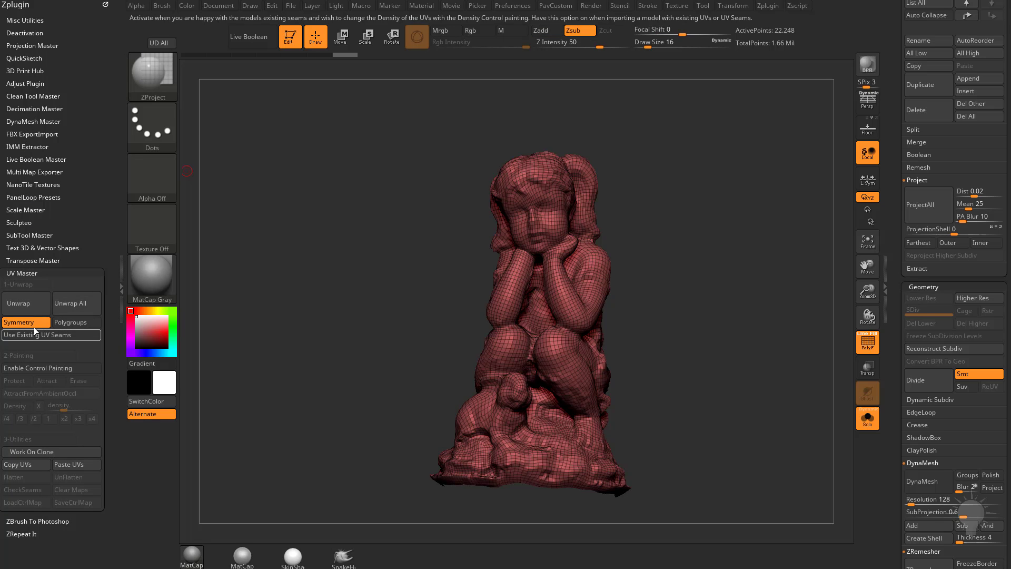
{"action": "left_click", "coordinate": [35, 324]}
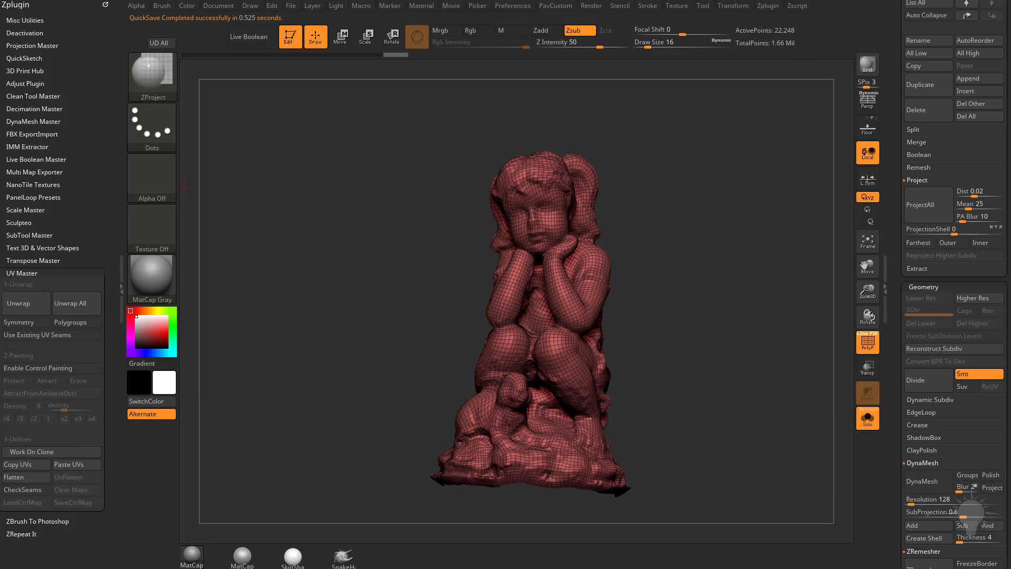
{"action": "left_click", "coordinate": [20, 477]}
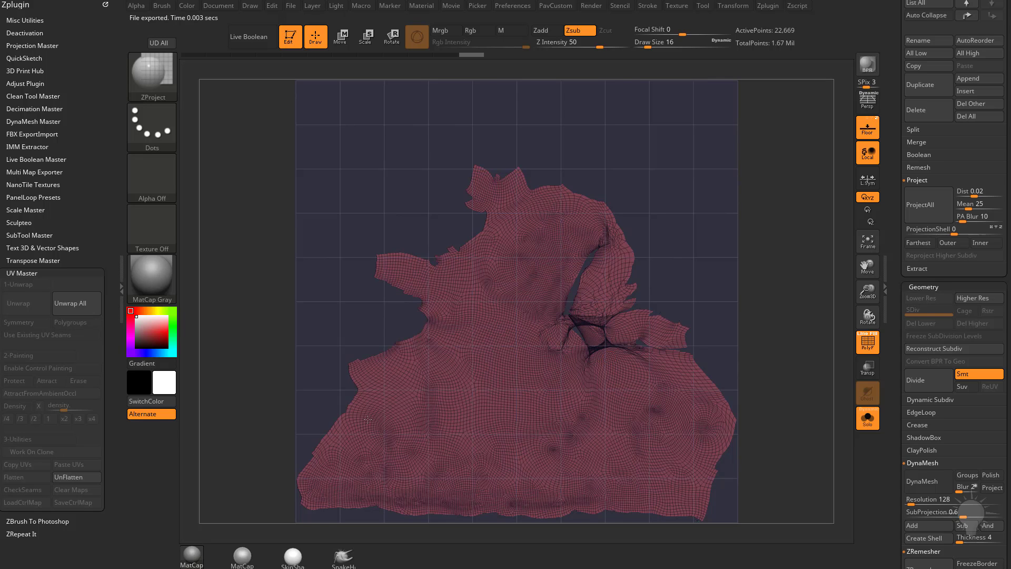
{"action": "left_click", "coordinate": [77, 477]}
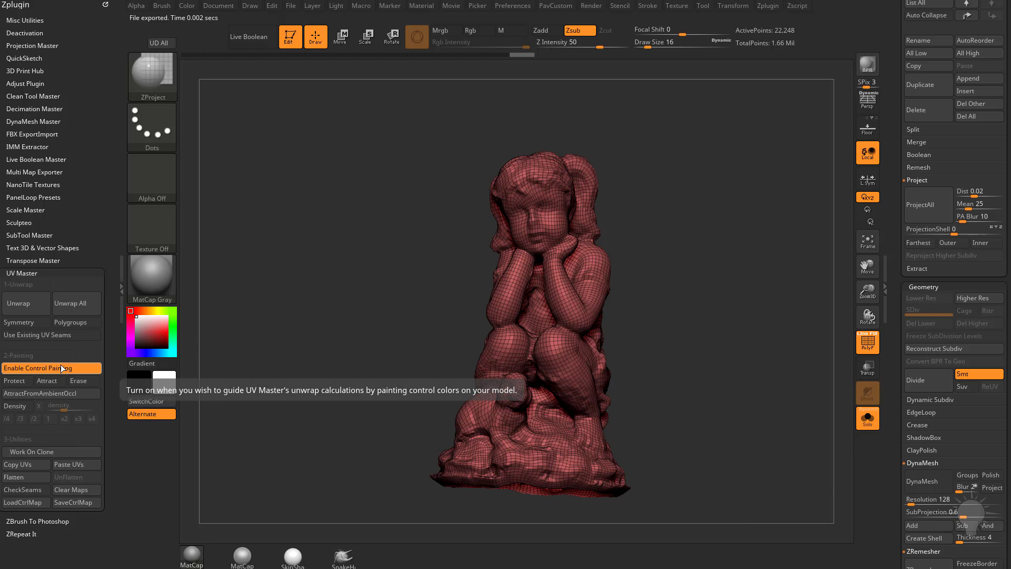
- Try UV Master's control painting with AttractFromAmbientOccl on the statue and turn control painting off
{"action": "left_click", "coordinate": [40, 393]}
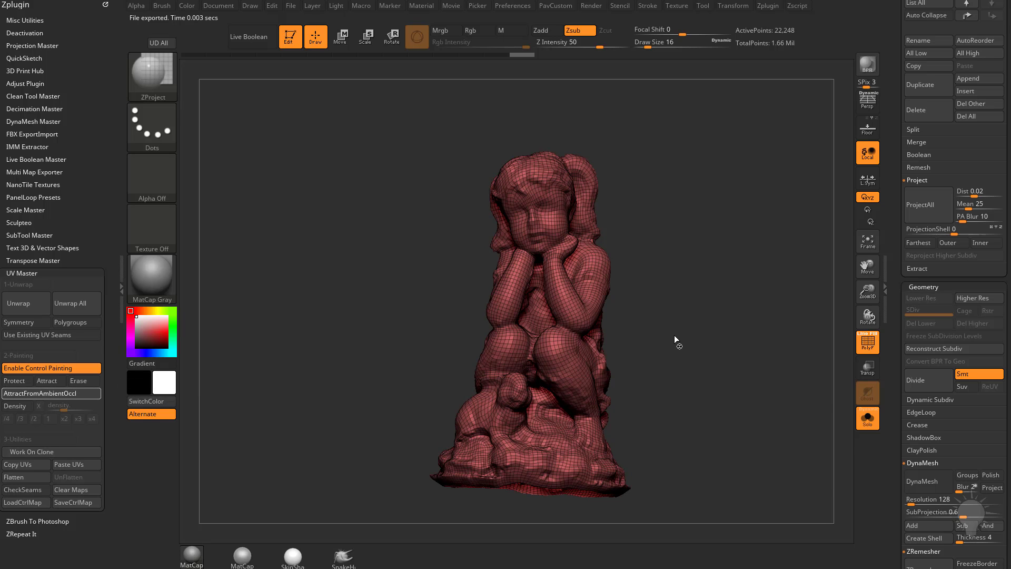
{"action": "mouse_move", "coordinate": [676, 331]}
{"action": "left_mouse_down"}
{"action": "mouse_move", "coordinate": [755, 275]}
{"action": "mouse_move", "coordinate": [662, 275]}
{"action": "left_mouse_up"}
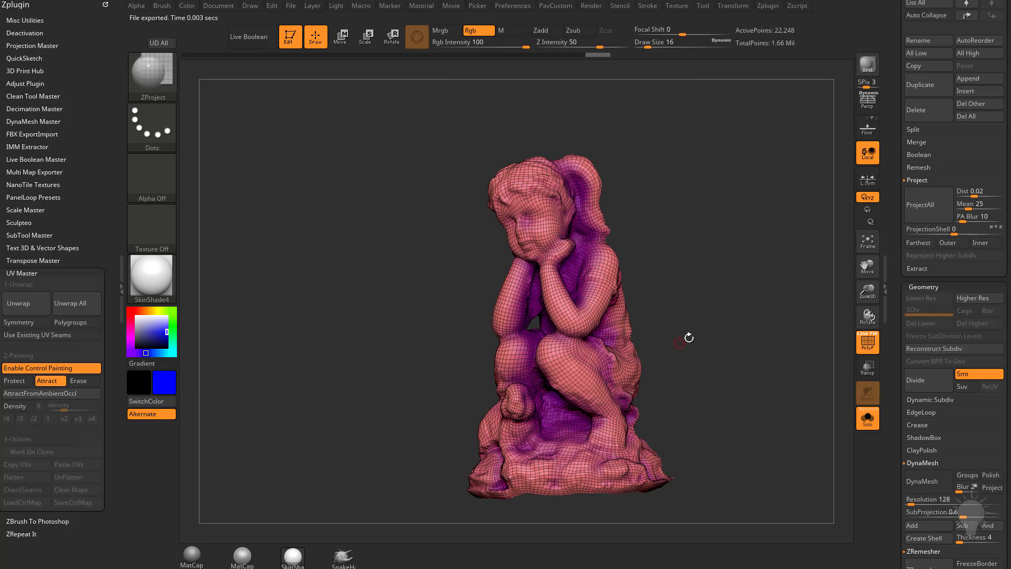
{"action": "left_click_drag", "start_coordinate": [689, 337], "coordinate": [674, 338]}
{"action": "left_click", "coordinate": [24, 368]}
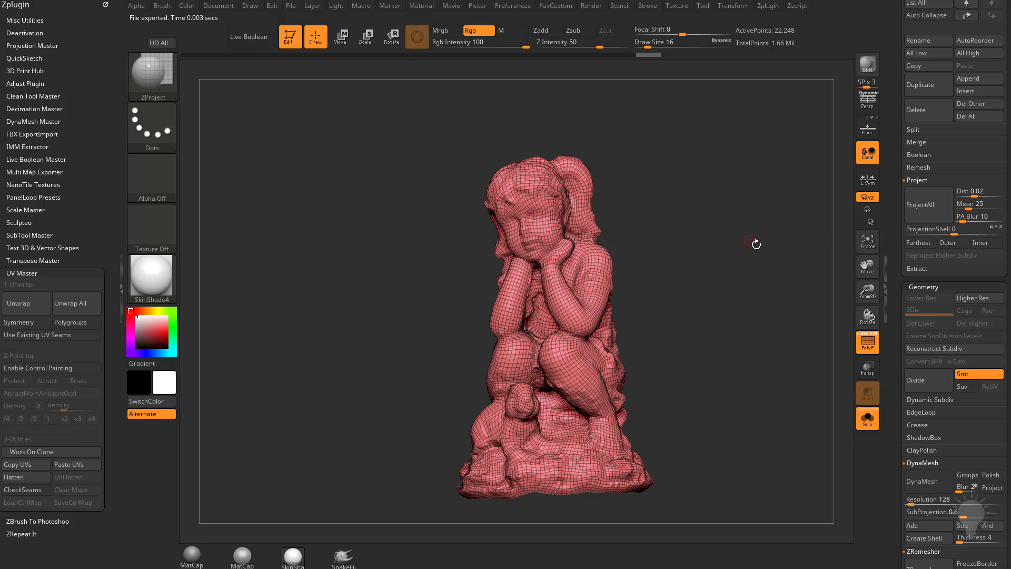
- Mask the statue's whole head and pigtails with the MaskLasso brush
{"action": "mouse_move", "coordinate": [756, 244]}
{"action": "left_mouse_down"}
{"action": "mouse_move", "coordinate": [757, 330]}
{"action": "mouse_move", "coordinate": [748, 284]}
{"action": "left_mouse_up"}
{"action": "mouse_move", "coordinate": [749, 284]}
{"action": "left_mouse_down", "text": "alt"}
{"action": "mouse_move", "coordinate": [757, 331]}
{"action": "mouse_move", "coordinate": [724, 323]}
{"action": "left_mouse_up", "text": "alt"}
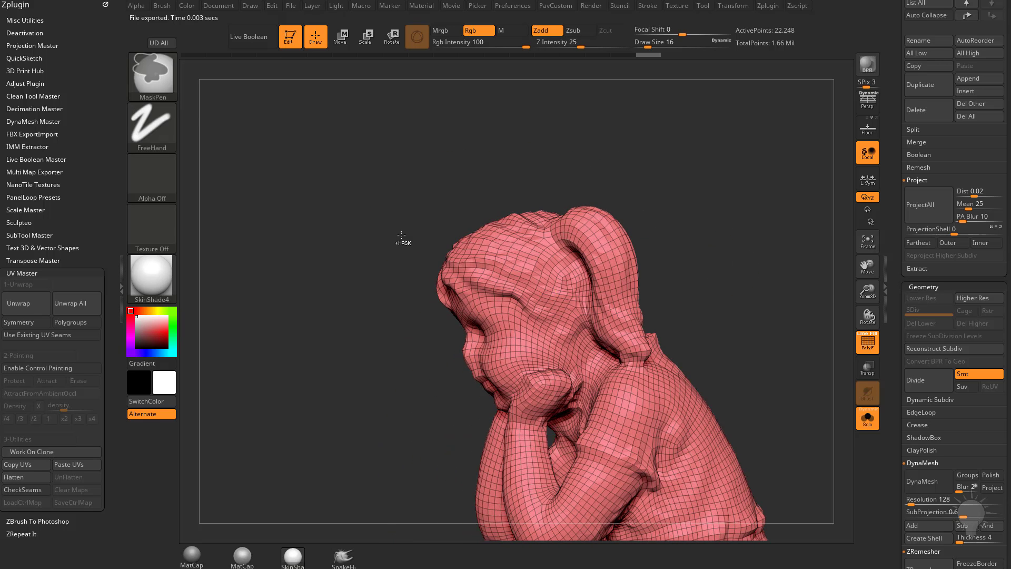
{"action": "left_click", "coordinate": [143, 75], "text": "ctrl"}
{"action": "left_click", "coordinate": [323, 132], "text": "ctrl"}
{"action": "mouse_move", "coordinate": [707, 268]}
{"action": "left_mouse_down", "text": "alt"}
{"action": "mouse_move", "coordinate": [706, 236]}
{"action": "mouse_move", "coordinate": [730, 239]}
{"action": "left_mouse_up", "text": "alt"}
{"action": "mouse_move", "coordinate": [730, 238]}
{"action": "left_mouse_down", "text": "alt"}
{"action": "mouse_move", "coordinate": [701, 201]}
{"action": "mouse_move", "coordinate": [740, 216]}
{"action": "mouse_move", "coordinate": [733, 240]}
{"action": "mouse_move", "coordinate": [734, 226]}
{"action": "left_mouse_up", "text": "alt"}
{"action": "mouse_move", "coordinate": [595, 117]}
{"action": "left_mouse_down", "text": "ctrl"}
{"action": "mouse_move", "coordinate": [484, 236]}
{"action": "mouse_move", "coordinate": [507, 296]}
{"action": "mouse_move", "coordinate": [543, 330]}
{"action": "mouse_move", "coordinate": [694, 396]}
{"action": "mouse_move", "coordinate": [722, 337]}
{"action": "left_mouse_up", "text": "ctrl"}
{"action": "mouse_move", "coordinate": [766, 248]}
{"action": "left_mouse_down"}
{"action": "mouse_move", "coordinate": [731, 228]}
{"action": "mouse_move", "coordinate": [704, 194]}
{"action": "mouse_move", "coordinate": [764, 238]}
{"action": "left_mouse_up"}
{"action": "left_click_drag", "start_coordinate": [765, 238], "coordinate": [652, 237]}
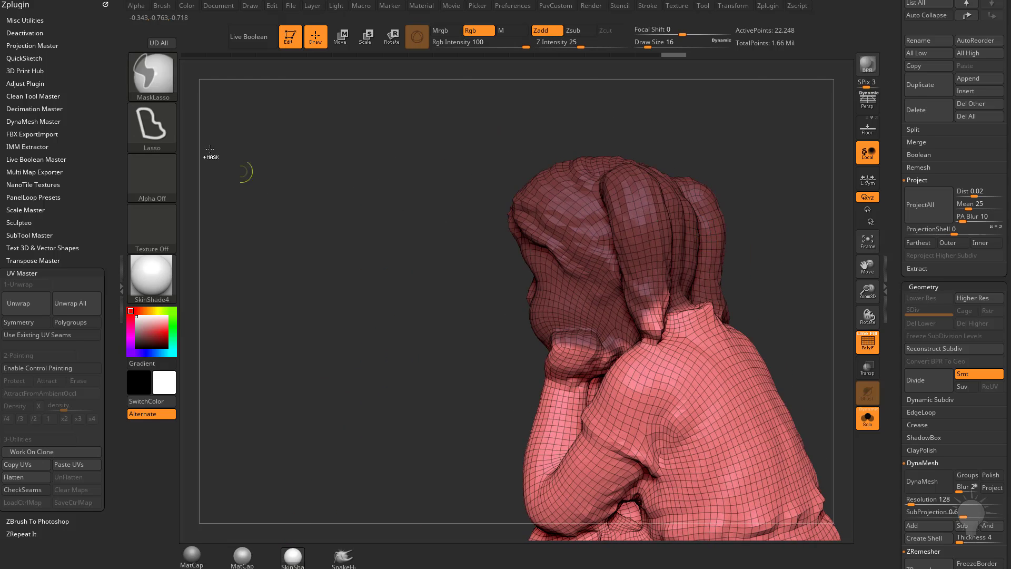
- Switch masking to MaskPen, hide the polyframe and extend the mask over the pigtail tips and the nape
{"action": "left_click", "coordinate": [152, 76], "text": "ctrl"}
{"action": "left_click", "coordinate": [282, 134], "text": "ctrl"}
{"action": "left_click_drag", "start_coordinate": [766, 195], "coordinate": [668, 211]}
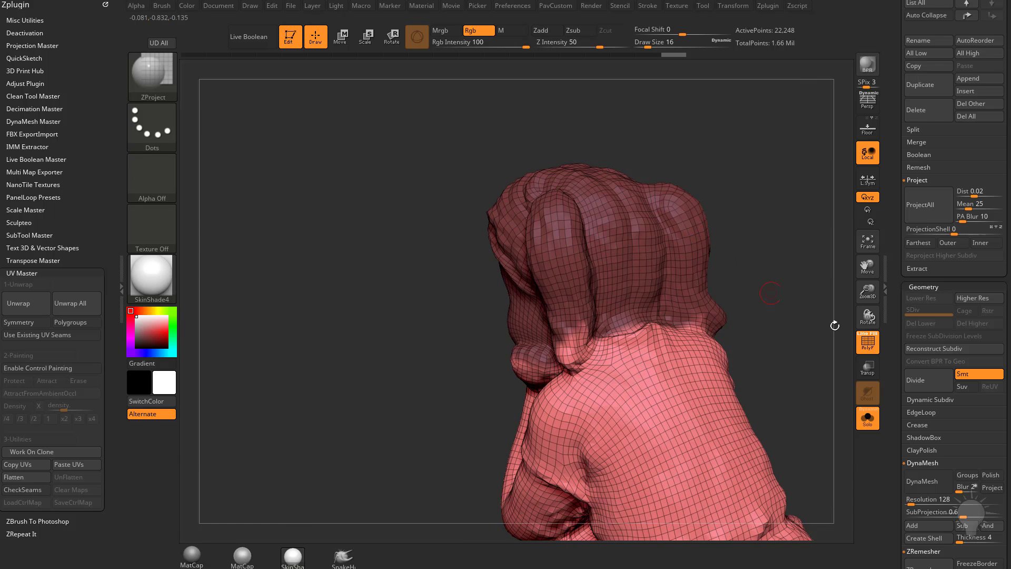
{"action": "left_click", "coordinate": [873, 347]}
{"action": "mouse_move", "coordinate": [776, 333]}
{"action": "left_mouse_down", "text": "alt"}
{"action": "mouse_move", "coordinate": [771, 309]}
{"action": "mouse_move", "coordinate": [790, 310]}
{"action": "left_mouse_up", "text": "alt"}
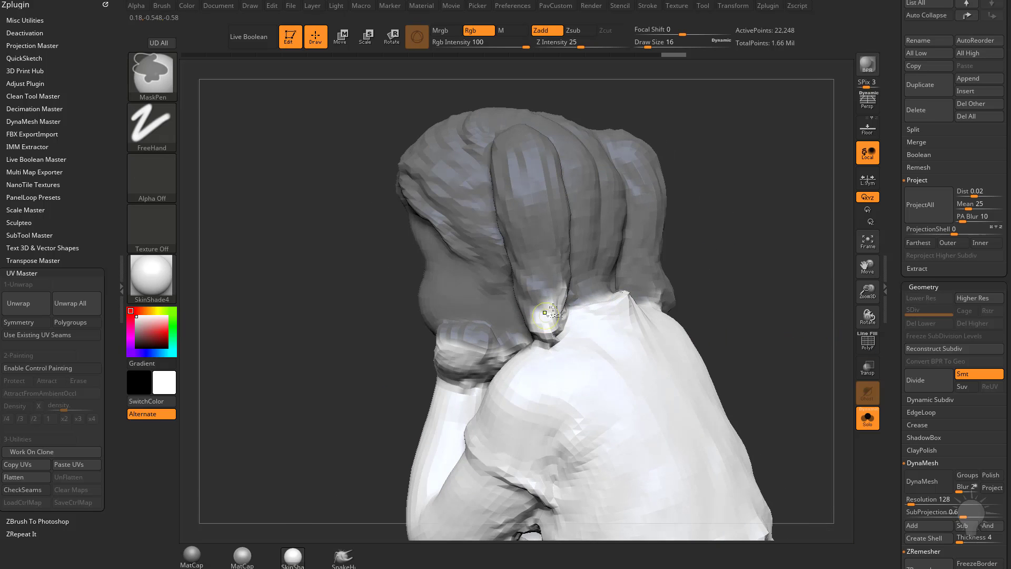
{"action": "left_click_drag", "start_coordinate": [562, 295], "coordinate": [562, 312], "text": "ctrl"}
{"action": "left_click_drag", "start_coordinate": [751, 245], "coordinate": [685, 250]}
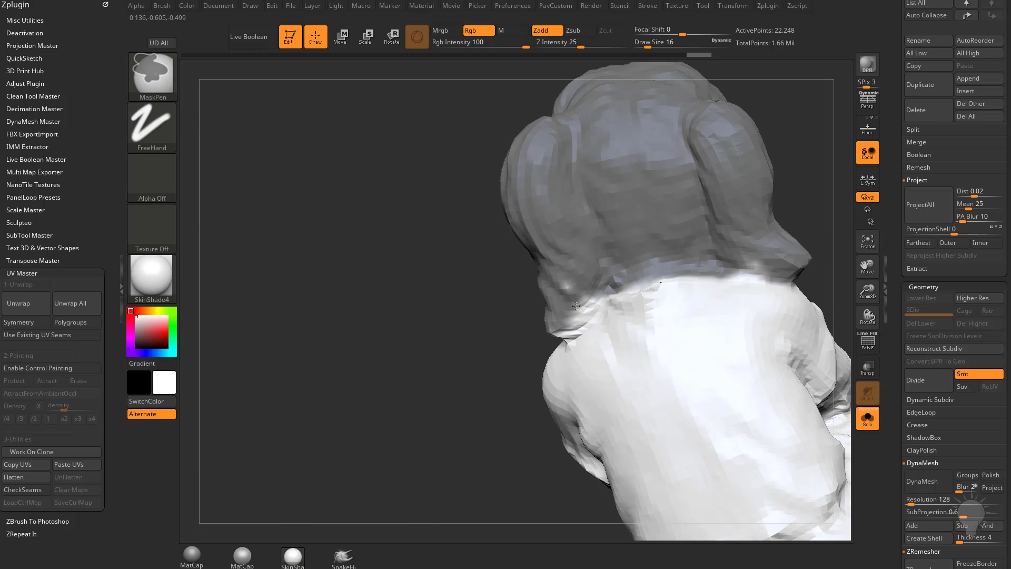
{"action": "left_click_drag", "start_coordinate": [574, 282], "coordinate": [564, 289], "text": "ctrl"}
{"action": "left_click_drag", "start_coordinate": [473, 315], "coordinate": [532, 329]}
{"action": "left_click_drag", "start_coordinate": [563, 330], "coordinate": [577, 338], "text": "ctrl"}
{"action": "mouse_move", "coordinate": [689, 264]}
{"action": "left_mouse_down"}
{"action": "mouse_move", "coordinate": [729, 268]}
{"action": "mouse_move", "coordinate": [692, 300]}
{"action": "left_mouse_up"}
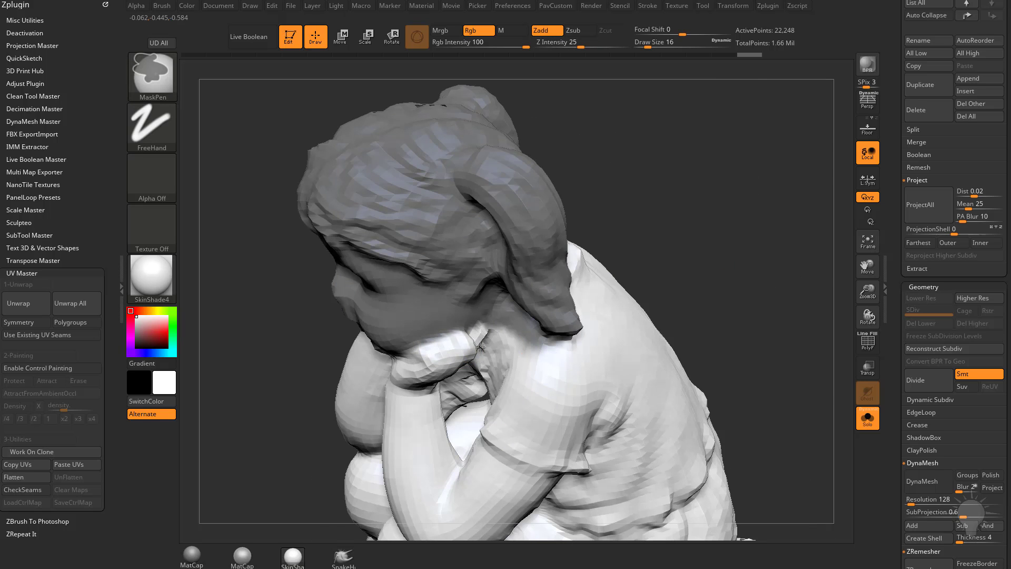
- Erase the mask from the shoulder beneath the pigtail so the mask follows the hair edge
{"action": "mouse_move", "coordinate": [632, 253]}
{"action": "left_mouse_down"}
{"action": "mouse_move", "coordinate": [670, 230]}
{"action": "mouse_move", "coordinate": [621, 227]}
{"action": "left_mouse_up"}
{"action": "mouse_move", "coordinate": [512, 333]}
{"action": "left_mouse_down", "text": "ctrl+alt"}
{"action": "mouse_move", "coordinate": [495, 363]}
{"action": "mouse_move", "coordinate": [564, 363]}
{"action": "left_mouse_up", "text": "ctrl+alt"}
{"action": "left_click_drag", "start_coordinate": [634, 311], "coordinate": [677, 294]}
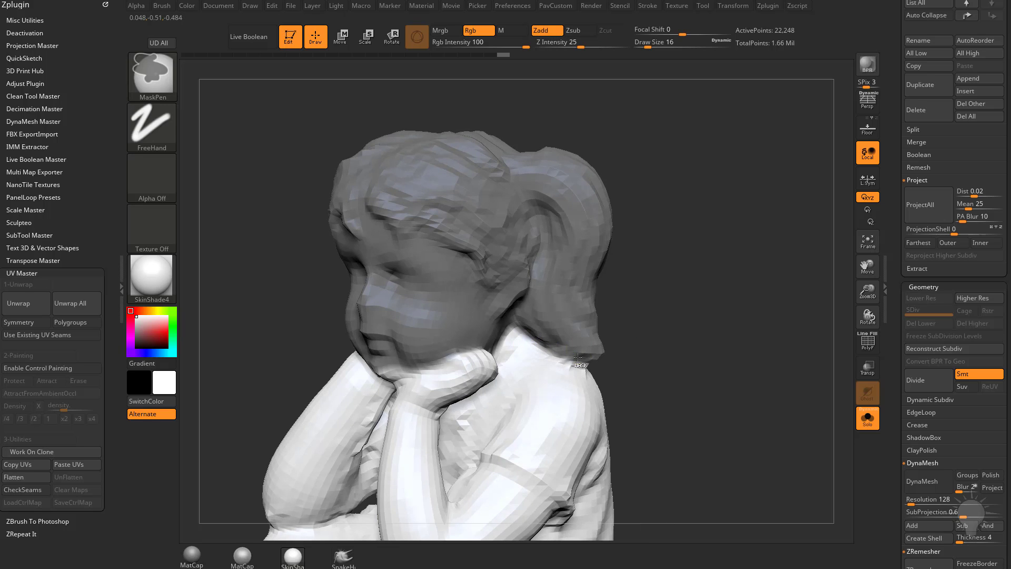
{"action": "left_click_drag", "start_coordinate": [577, 358], "coordinate": [591, 360], "text": "ctrl+alt"}
{"action": "left_click_drag", "start_coordinate": [640, 310], "coordinate": [721, 279]}
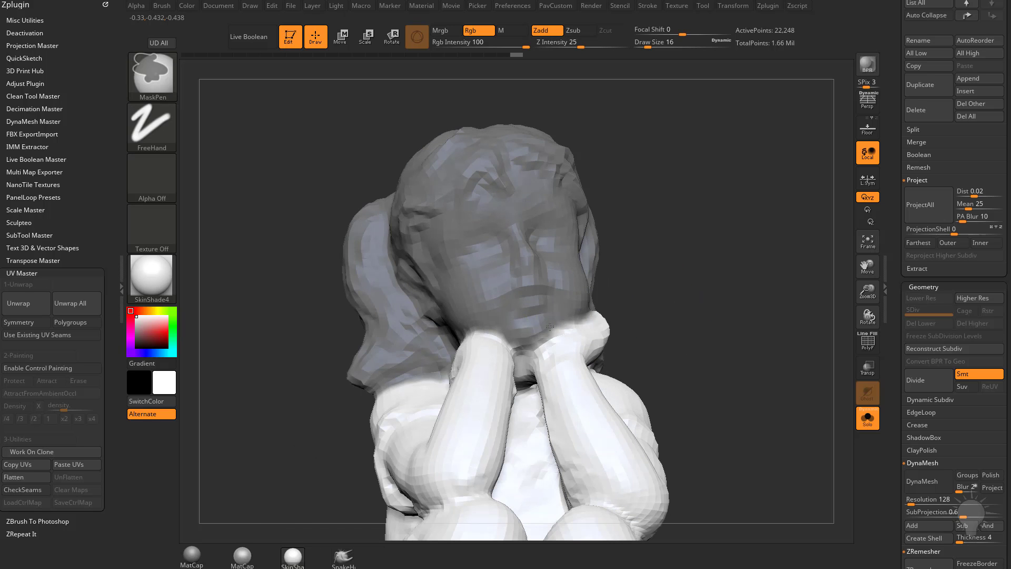
- Refine the mask edge along the chin, throat and neck behind the hands, erasing stray masking beside the jaw
{"action": "left_click_drag", "start_coordinate": [549, 326], "coordinate": [564, 324], "text": "ctrl"}
{"action": "left_click_drag", "start_coordinate": [661, 295], "coordinate": [640, 258]}
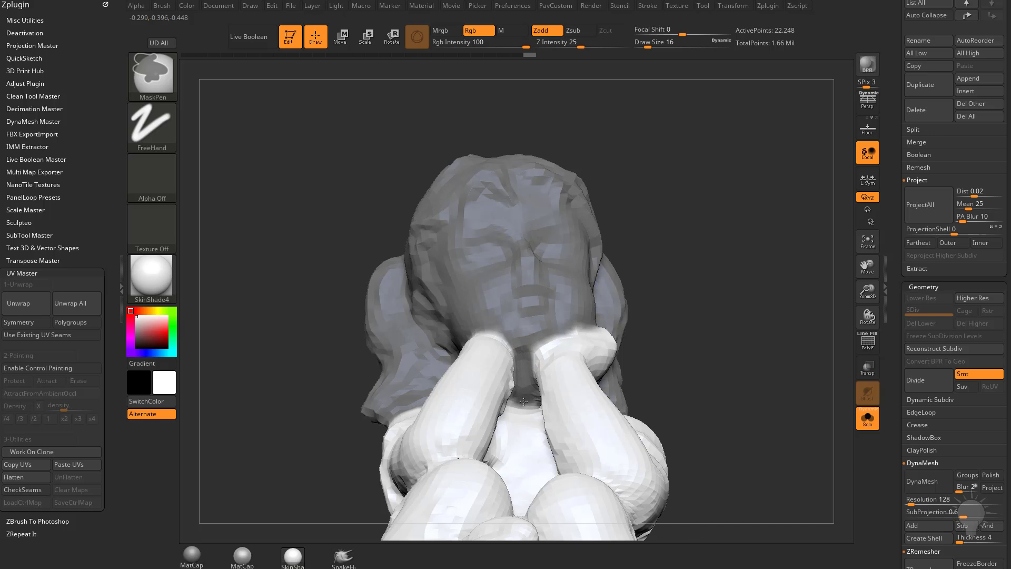
{"action": "left_click_drag", "start_coordinate": [531, 404], "coordinate": [511, 408], "text": "ctrl"}
{"action": "mouse_move", "coordinate": [655, 311]}
{"action": "left_mouse_down"}
{"action": "mouse_move", "coordinate": [665, 298]}
{"action": "mouse_move", "coordinate": [693, 302]}
{"action": "mouse_move", "coordinate": [654, 294]}
{"action": "mouse_move", "coordinate": [683, 294]}
{"action": "mouse_move", "coordinate": [644, 304]}
{"action": "left_mouse_up"}
{"action": "left_click_drag", "start_coordinate": [499, 310], "coordinate": [497, 287]}
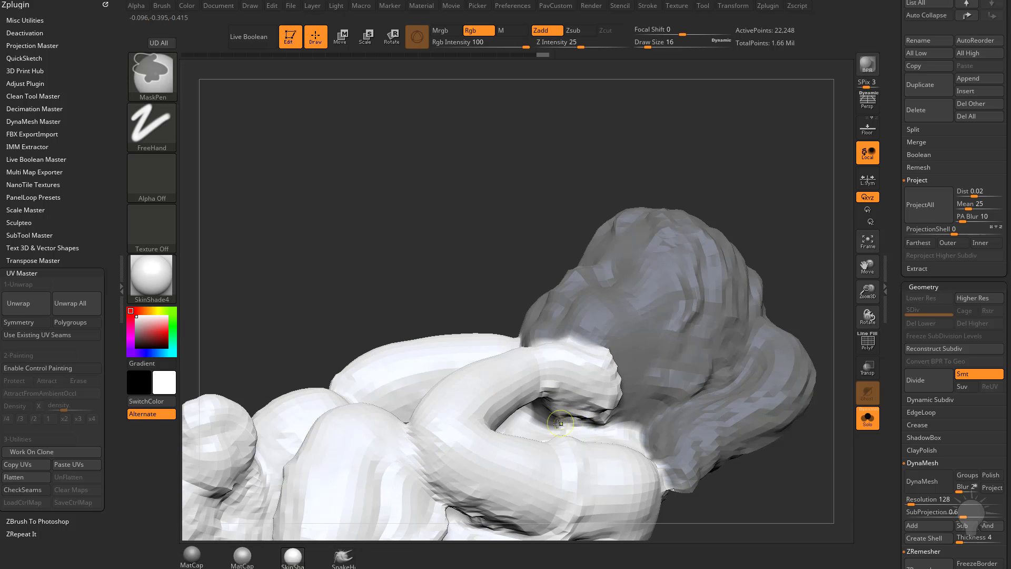
{"action": "left_click_drag", "start_coordinate": [563, 426], "coordinate": [583, 431], "text": "ctrl"}
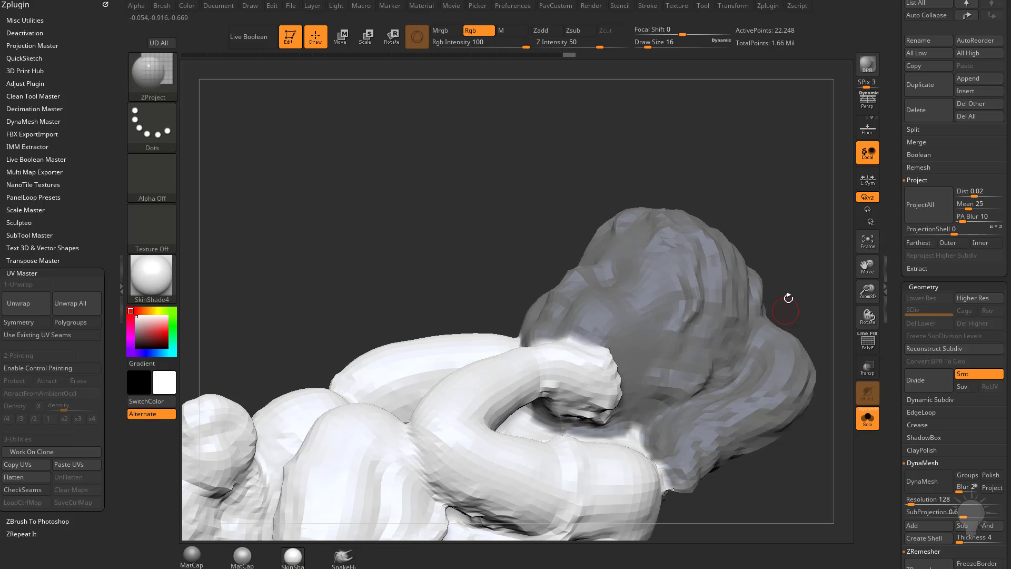
{"action": "left_click_drag", "start_coordinate": [787, 298], "coordinate": [757, 281]}
{"action": "left_click_drag", "start_coordinate": [602, 383], "coordinate": [542, 407], "text": "ctrl"}
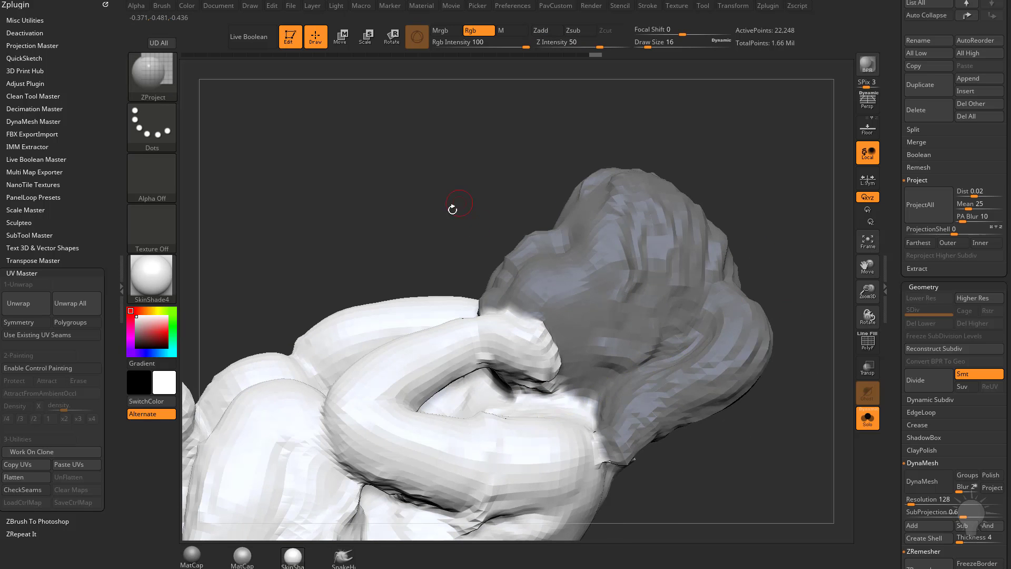
{"action": "left_click_drag", "start_coordinate": [451, 208], "coordinate": [639, 205]}
{"action": "mouse_move", "coordinate": [675, 305]}
{"action": "left_mouse_down"}
{"action": "mouse_move", "coordinate": [711, 289]}
{"action": "mouse_move", "coordinate": [714, 262]}
{"action": "mouse_move", "coordinate": [698, 251]}
{"action": "left_mouse_up"}
{"action": "mouse_move", "coordinate": [677, 286]}
{"action": "left_mouse_down"}
{"action": "mouse_move", "coordinate": [714, 297]}
{"action": "mouse_move", "coordinate": [663, 294]}
{"action": "mouse_move", "coordinate": [710, 295]}
{"action": "left_mouse_up"}
{"action": "left_click_drag", "start_coordinate": [459, 363], "coordinate": [472, 375], "text": "ctrl+alt"}
{"action": "mouse_move", "coordinate": [687, 279]}
{"action": "left_mouse_down", "text": "alt"}
{"action": "mouse_move", "coordinate": [725, 253]}
{"action": "mouse_move", "coordinate": [715, 296]}
{"action": "mouse_move", "coordinate": [749, 293]}
{"action": "mouse_move", "coordinate": [761, 304]}
{"action": "left_mouse_up", "text": "alt"}
- Show the polyframe and convert the masked head into its own polygroup
{"action": "key", "text": "ctrl"}
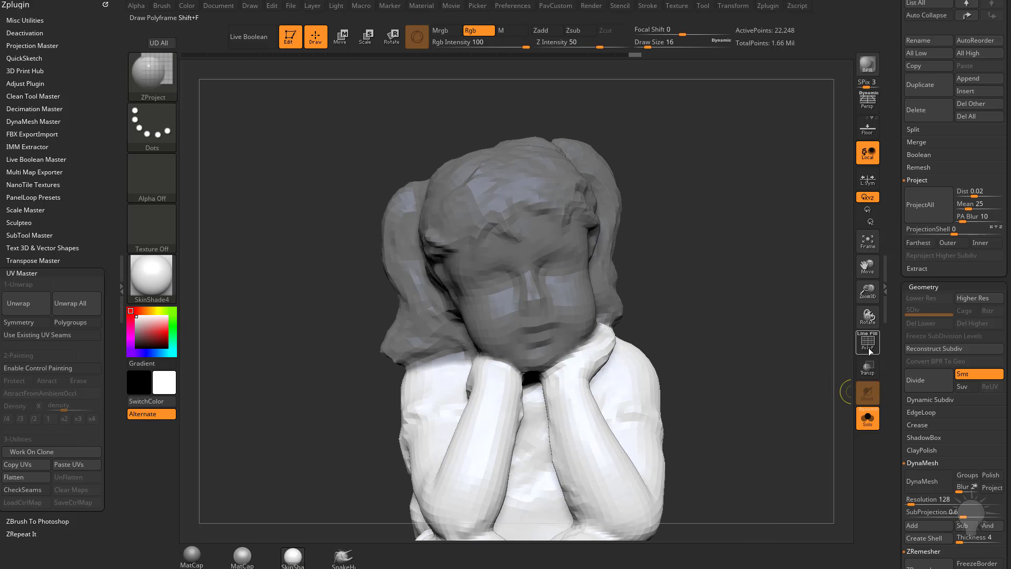
{"action": "left_click", "coordinate": [868, 341]}
{"action": "key", "text": "ctrl+w"}
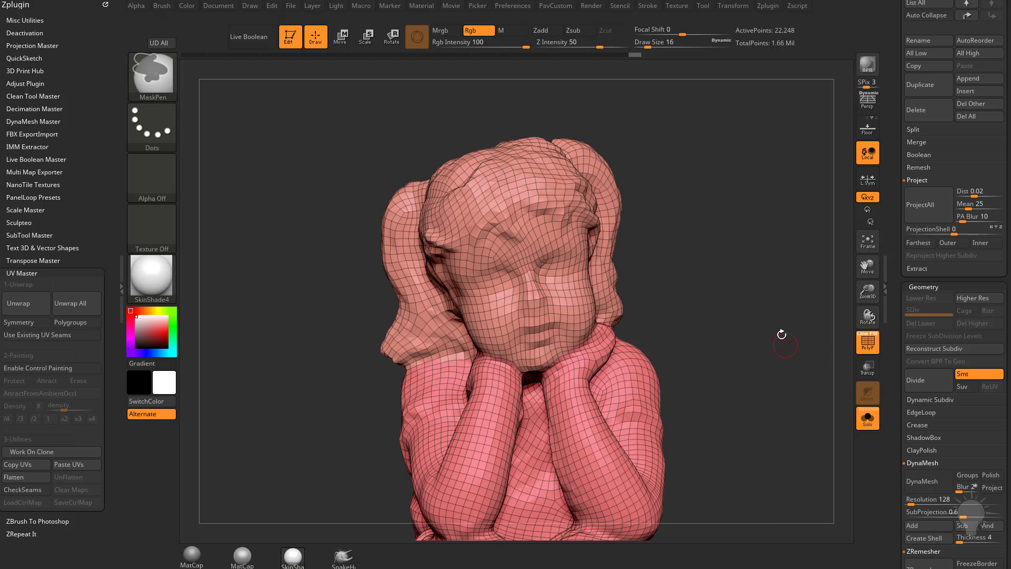
- Isolate the head polygroup to check it, restore the full mesh and show only the body polygroup
{"action": "left_click_drag", "start_coordinate": [780, 316], "coordinate": [702, 314]}
{"action": "left_click", "coordinate": [606, 268], "text": "ctrl+shift"}
{"action": "left_click_drag", "start_coordinate": [745, 283], "coordinate": [769, 322]}
{"action": "left_click", "coordinate": [749, 283], "text": "ctrl+shift"}
{"action": "left_click", "coordinate": [564, 343], "text": "ctrl+shift"}
{"action": "mouse_move", "coordinate": [658, 317]}
{"action": "left_mouse_down"}
{"action": "mouse_move", "coordinate": [501, 305]}
{"action": "mouse_move", "coordinate": [472, 318]}
{"action": "mouse_move", "coordinate": [478, 329]}
{"action": "mouse_move", "coordinate": [461, 314]}
{"action": "left_mouse_up"}
- Using the SelectLasso brush, hide the opposite half, the back and the base around the statue's right arm
{"action": "left_click", "coordinate": [158, 79], "text": "ctrl+shift"}
{"action": "left_click", "coordinate": [178, 95], "text": "ctrl+shift"}
{"action": "left_click_drag", "start_coordinate": [316, 268], "coordinate": [325, 230], "text": "alt"}
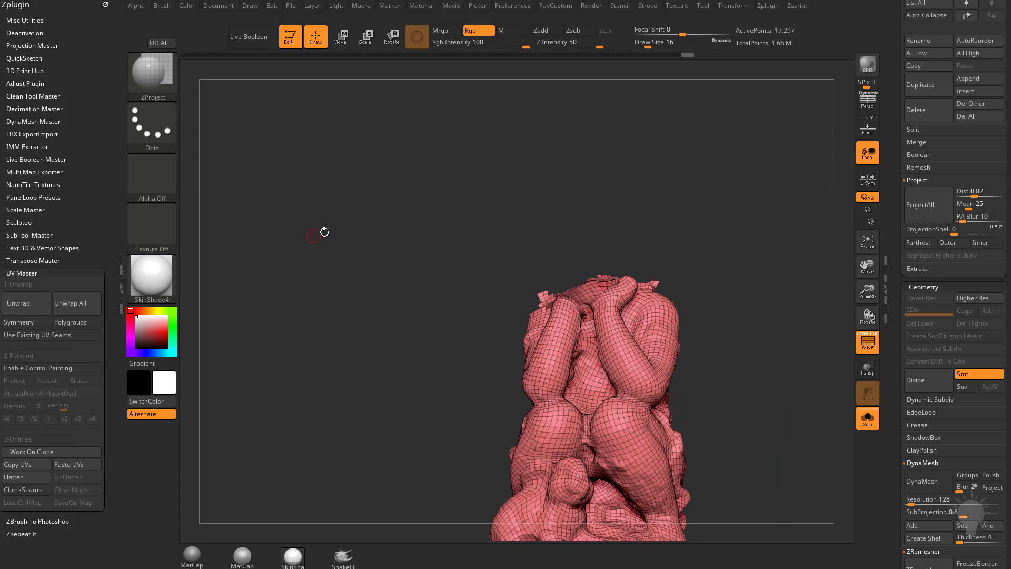
{"action": "left_click_drag", "start_coordinate": [712, 221], "coordinate": [657, 100], "text": "alt"}
{"action": "left_click_drag", "start_coordinate": [674, 211], "coordinate": [626, 175], "text": "alt"}
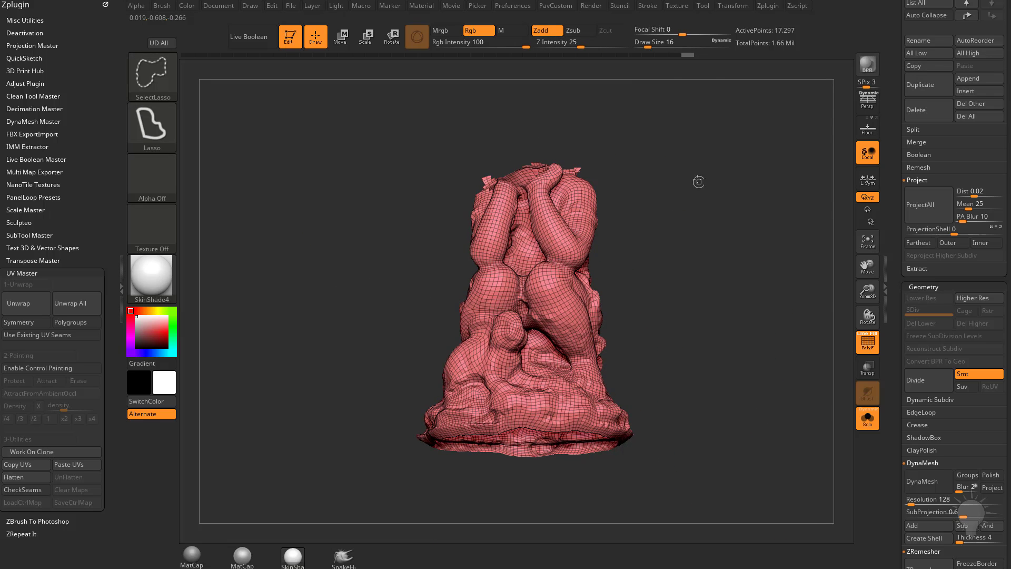
{"action": "left_click_drag", "start_coordinate": [698, 182], "coordinate": [521, 144], "text": "ctrl+alt+shift"}
{"action": "mouse_move", "coordinate": [519, 185]}
{"action": "left_mouse_down", "text": "ctrl+alt+shift"}
{"action": "mouse_move", "coordinate": [520, 279]}
{"action": "mouse_move", "coordinate": [624, 282]}
{"action": "mouse_move", "coordinate": [676, 301]}
{"action": "left_mouse_up", "text": "ctrl+alt+shift"}
{"action": "left_click_drag", "start_coordinate": [307, 188], "coordinate": [408, 156], "text": "ctrl+alt+shift"}
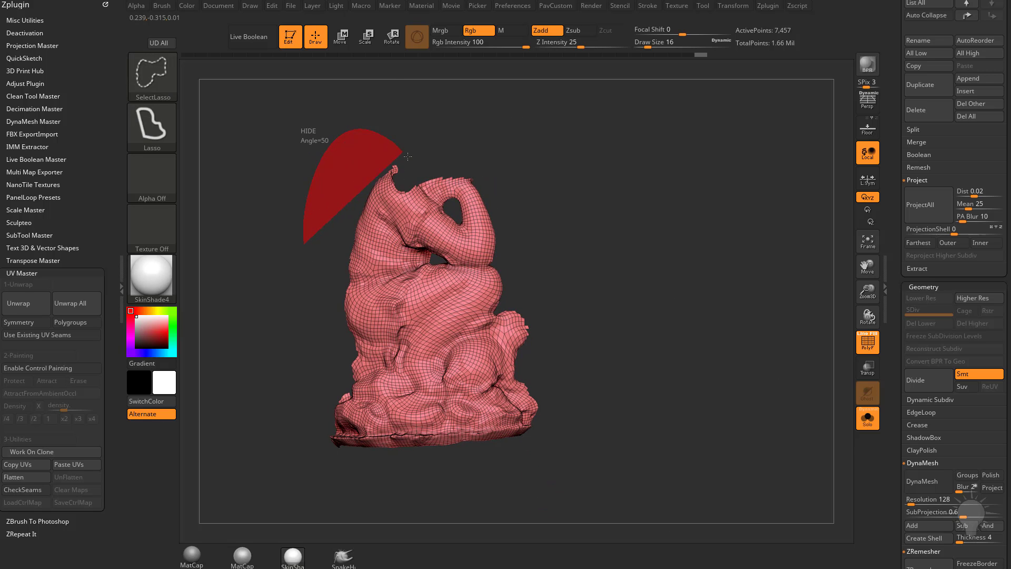
{"action": "mouse_move", "coordinate": [401, 260]}
{"action": "left_mouse_down", "text": "ctrl+alt+shift"}
{"action": "mouse_move", "coordinate": [605, 420]}
{"action": "mouse_move", "coordinate": [327, 490]}
{"action": "left_mouse_up", "text": "ctrl+alt+shift"}
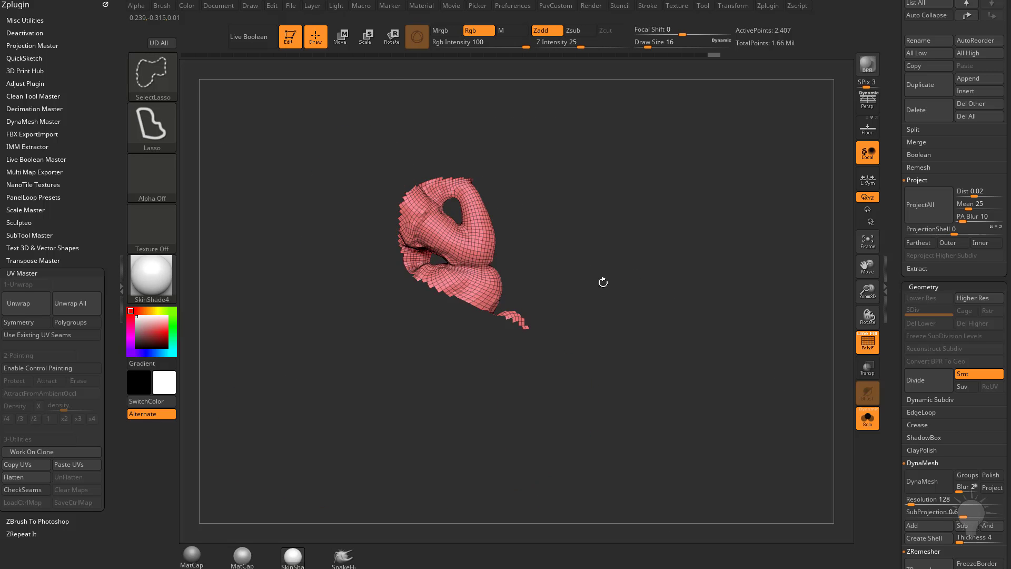
- Hide the leftover thigh and base polygons beneath the isolated right arm with lasso selections
{"action": "mouse_move", "coordinate": [602, 282]}
{"action": "left_mouse_down", "text": "alt"}
{"action": "mouse_move", "coordinate": [658, 305]}
{"action": "mouse_move", "coordinate": [651, 345]}
{"action": "left_mouse_up", "text": "alt"}
{"action": "mouse_move", "coordinate": [576, 487]}
{"action": "left_mouse_down", "text": "ctrl+alt+shift"}
{"action": "mouse_move", "coordinate": [610, 377]}
{"action": "mouse_move", "coordinate": [504, 308]}
{"action": "mouse_move", "coordinate": [435, 320]}
{"action": "mouse_move", "coordinate": [266, 469]}
{"action": "mouse_move", "coordinate": [274, 476]}
{"action": "left_mouse_up", "text": "ctrl+alt+shift"}
{"action": "mouse_move", "coordinate": [632, 311]}
{"action": "left_mouse_down"}
{"action": "mouse_move", "coordinate": [647, 286]}
{"action": "mouse_move", "coordinate": [753, 224]}
{"action": "mouse_move", "coordinate": [700, 277]}
{"action": "mouse_move", "coordinate": [734, 259]}
{"action": "mouse_move", "coordinate": [678, 298]}
{"action": "left_mouse_up"}
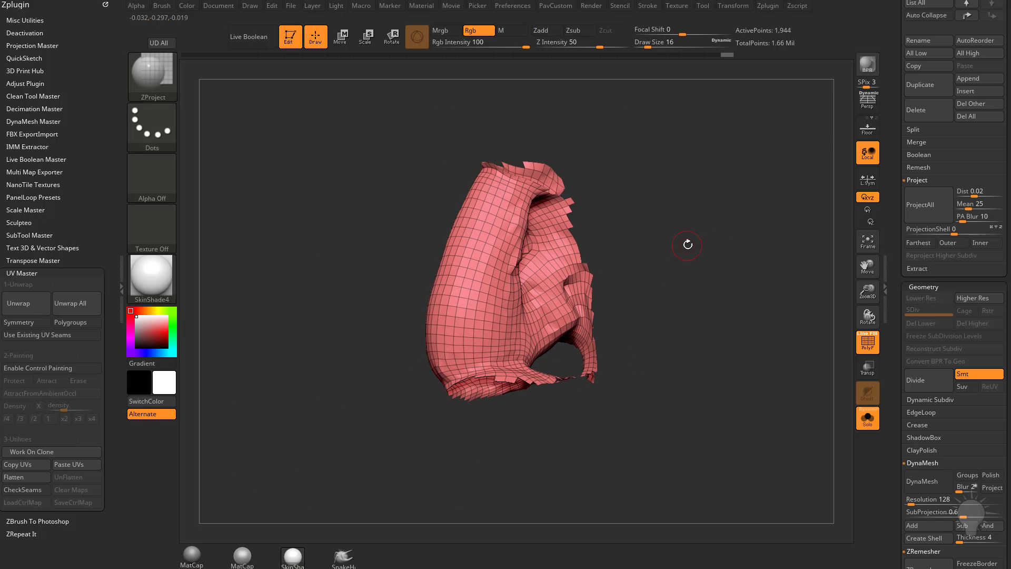
{"action": "left_click_drag", "start_coordinate": [688, 243], "coordinate": [695, 293], "text": "alt"}
{"action": "left_click_drag", "start_coordinate": [695, 293], "coordinate": [682, 313]}
{"action": "left_click_drag", "start_coordinate": [573, 363], "coordinate": [585, 399], "text": "ctrl+alt+shift"}
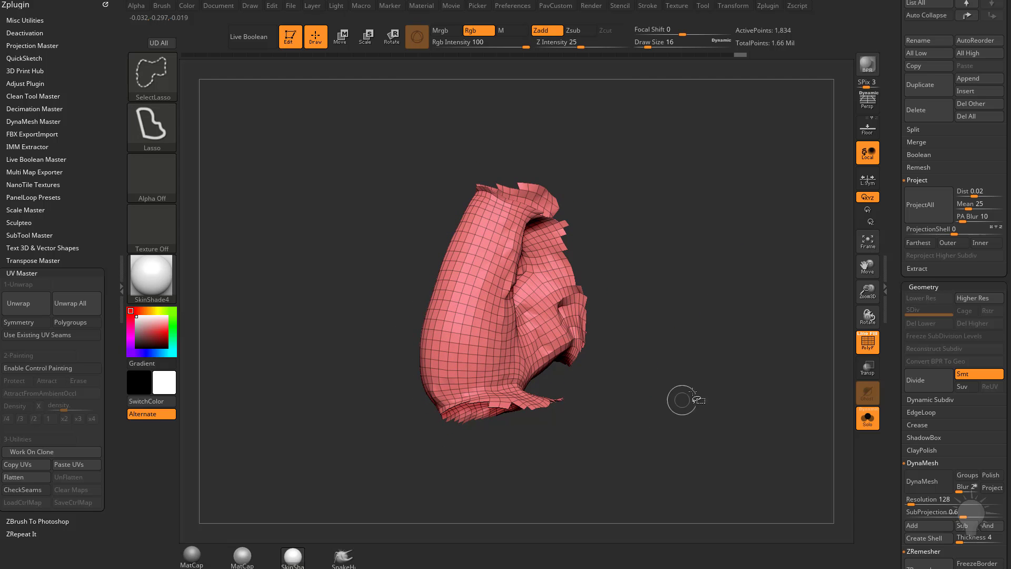
- Hide the remaining jagged polygons under the elbow and along the lower edge of the isolated right arm
{"action": "left_click_drag", "start_coordinate": [684, 399], "coordinate": [692, 418]}
{"action": "left_click_drag", "start_coordinate": [596, 365], "coordinate": [589, 367], "text": "ctrl+alt+shift"}
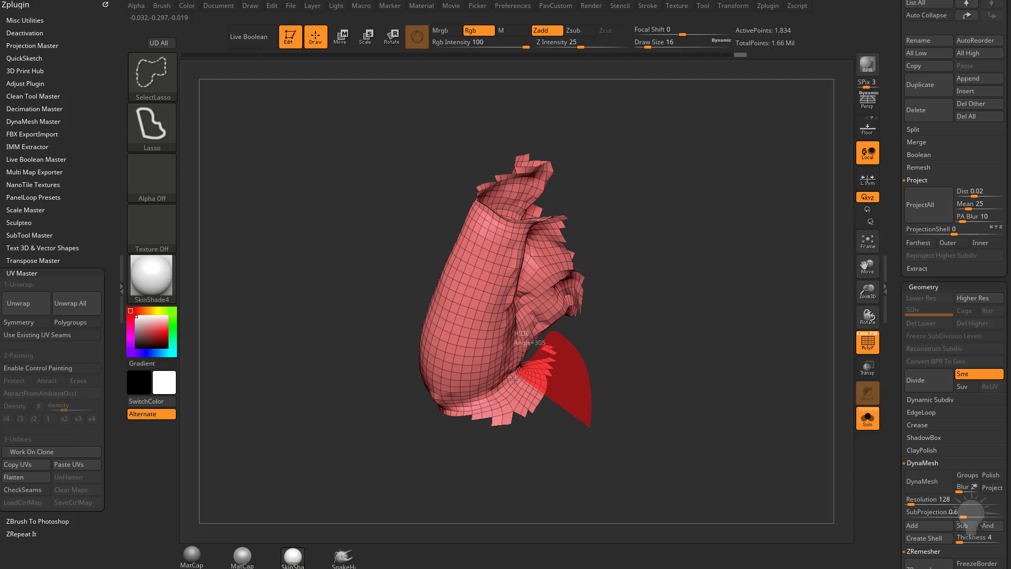
{"action": "left_click_drag", "start_coordinate": [451, 414], "coordinate": [526, 507], "text": "ctrl+alt+shift"}
{"action": "mouse_move", "coordinate": [665, 388]}
{"action": "left_mouse_down"}
{"action": "mouse_move", "coordinate": [737, 387]}
{"action": "mouse_move", "coordinate": [626, 332]}
{"action": "left_mouse_up"}
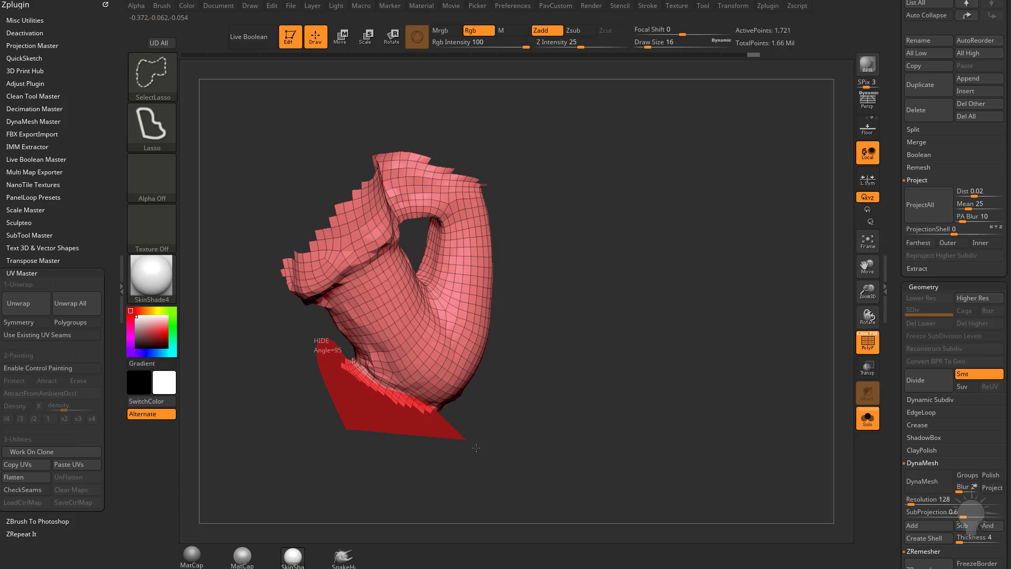
{"action": "left_click_drag", "start_coordinate": [476, 448], "coordinate": [474, 446], "text": "ctrl+alt+shift"}
{"action": "mouse_move", "coordinate": [664, 390]}
{"action": "left_mouse_down"}
{"action": "mouse_move", "coordinate": [677, 368]}
{"action": "mouse_move", "coordinate": [672, 293]}
{"action": "mouse_move", "coordinate": [704, 299]}
{"action": "left_mouse_up"}
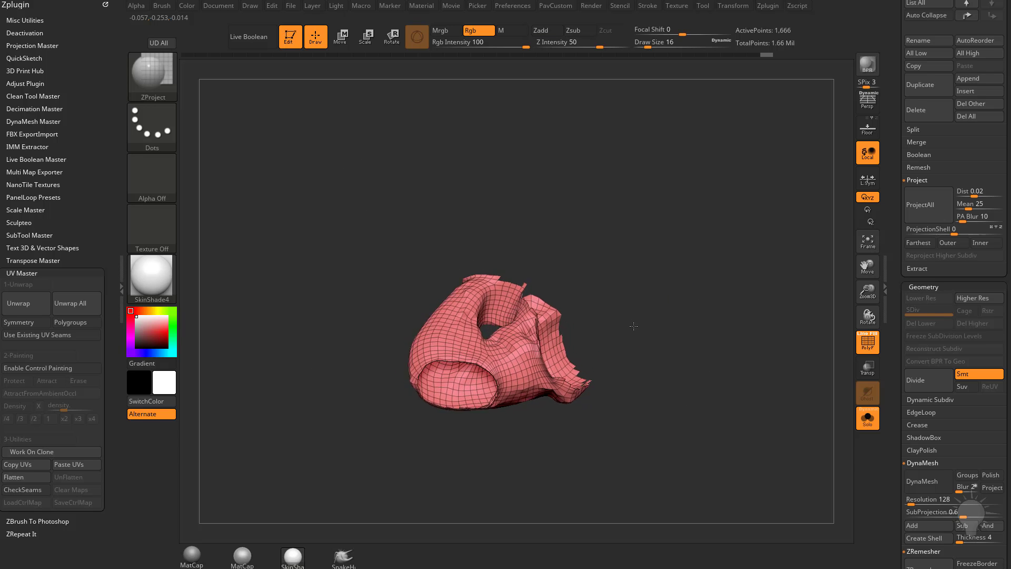
{"action": "left_click_drag", "start_coordinate": [667, 372], "coordinate": [699, 325]}
- Convert the isolated right arm into its own polygroup, restore the full mesh and show only the body polygroup
{"action": "key", "text": "ctrl"}
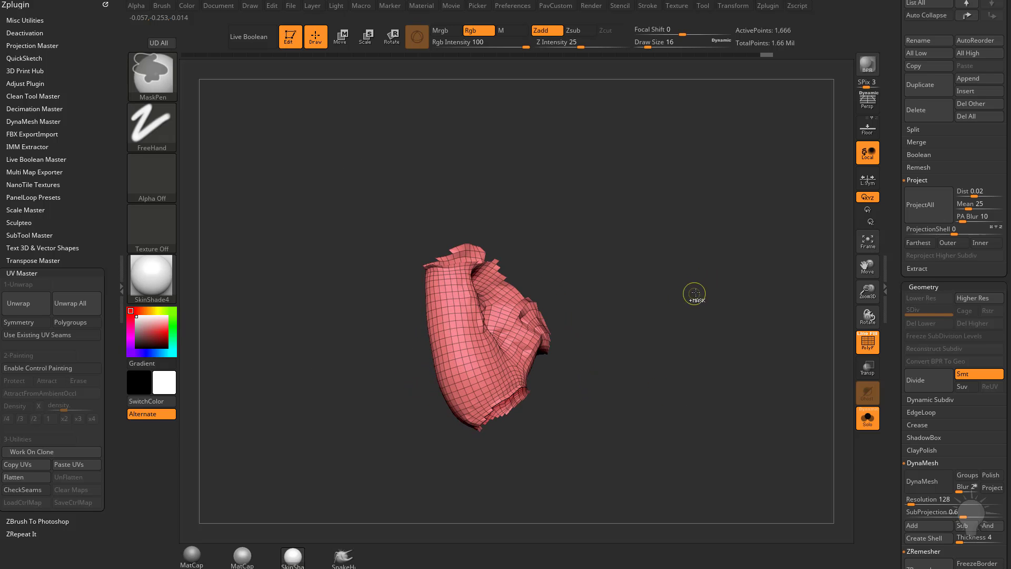
{"action": "left_click", "coordinate": [703, 318], "text": "ctrl+shift"}
{"action": "mouse_move", "coordinate": [672, 267]}
{"action": "left_mouse_down"}
{"action": "mouse_move", "coordinate": [744, 212]}
{"action": "mouse_move", "coordinate": [782, 246]}
{"action": "mouse_move", "coordinate": [792, 289]}
{"action": "mouse_move", "coordinate": [690, 295]}
{"action": "mouse_move", "coordinate": [728, 315]}
{"action": "mouse_move", "coordinate": [732, 303]}
{"action": "left_mouse_up"}
{"action": "left_click", "coordinate": [620, 337], "text": "ctrl+shift"}
- Using the MaskLasso brush, mask the statue's left arm and hand, and remove stray masking from the surrounding body
{"action": "left_click", "coordinate": [158, 82], "text": "ctrl"}
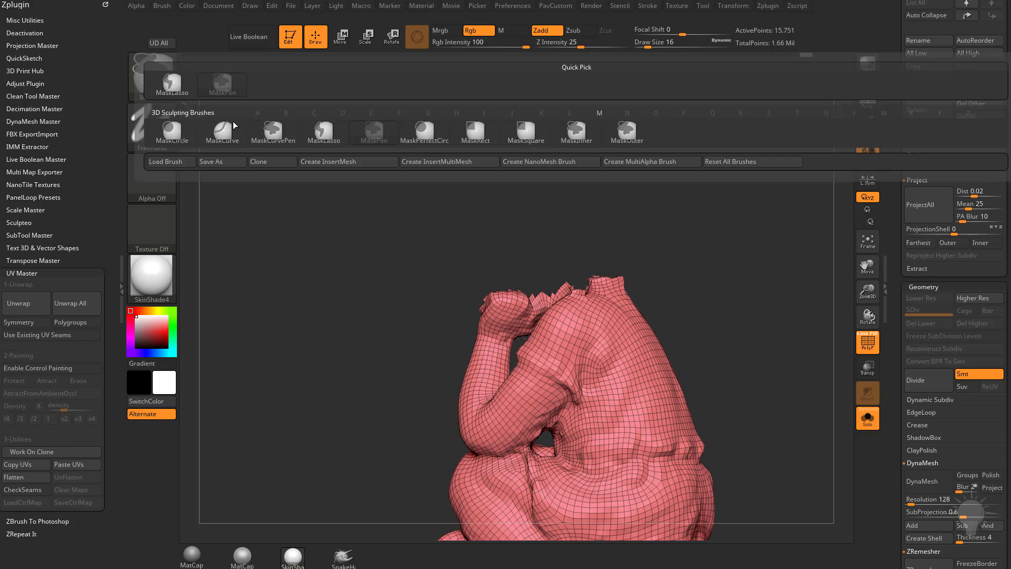
{"action": "left_click", "coordinate": [310, 134]}
{"action": "left_click_drag", "start_coordinate": [527, 237], "coordinate": [565, 435], "text": "ctrl"}
{"action": "left_click_drag", "start_coordinate": [408, 365], "coordinate": [409, 363], "text": "ctrl"}
{"action": "left_click_drag", "start_coordinate": [758, 284], "coordinate": [755, 274]}
{"action": "left_click_drag", "start_coordinate": [388, 262], "coordinate": [590, 229], "text": "ctrl"}
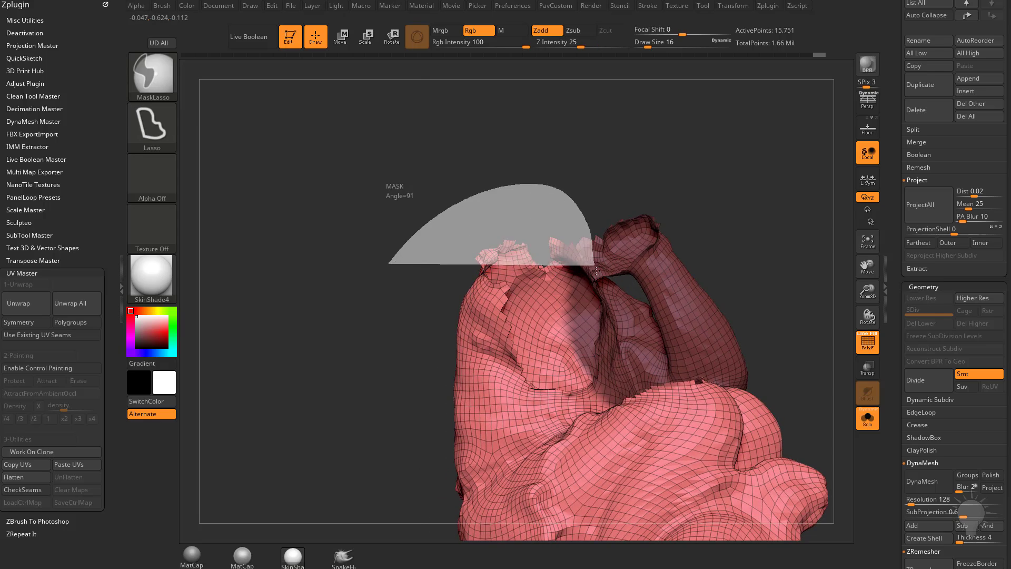
{"action": "left_click_drag", "start_coordinate": [595, 271], "coordinate": [597, 270], "text": "ctrl"}
{"action": "mouse_move", "coordinate": [717, 261]}
{"action": "left_mouse_down"}
{"action": "mouse_move", "coordinate": [717, 284]}
{"action": "mouse_move", "coordinate": [749, 281]}
{"action": "mouse_move", "coordinate": [708, 295]}
{"action": "left_mouse_up"}
{"action": "mouse_move", "coordinate": [669, 439]}
{"action": "left_mouse_down", "text": "ctrl+alt"}
{"action": "mouse_move", "coordinate": [548, 354]}
{"action": "mouse_move", "coordinate": [510, 371]}
{"action": "left_mouse_up", "text": "ctrl+alt"}
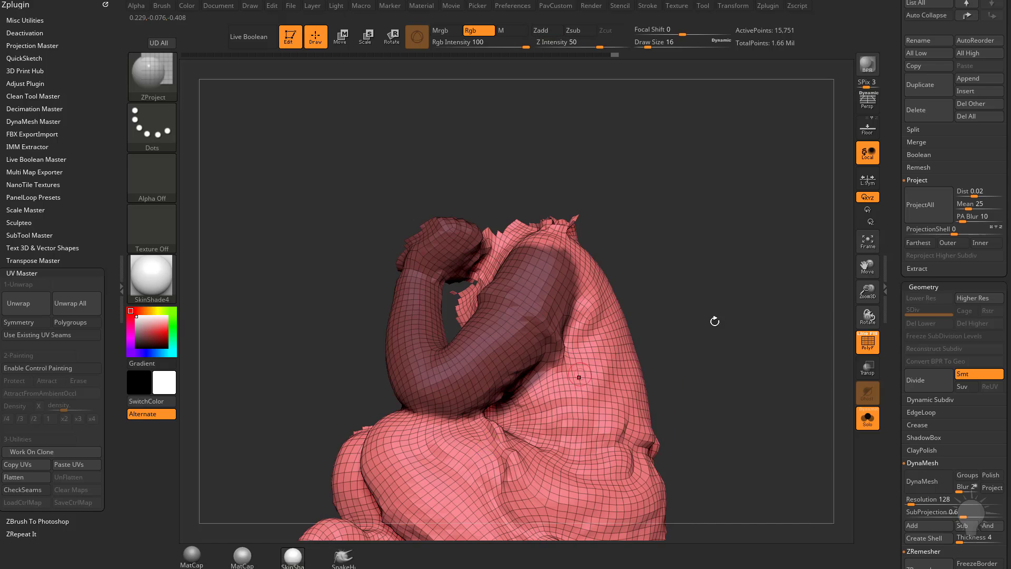
{"action": "mouse_move", "coordinate": [715, 321]}
{"action": "left_mouse_down"}
{"action": "mouse_move", "coordinate": [734, 347]}
{"action": "mouse_move", "coordinate": [729, 288]}
{"action": "mouse_move", "coordinate": [725, 311]}
{"action": "mouse_move", "coordinate": [683, 305]}
{"action": "left_mouse_up"}
- Using the MaskPen brush, refine the left arm's mask along the sleeve hem, erasing it from the sleeve and shoulder
{"action": "left_click", "coordinate": [152, 81], "text": "ctrl"}
{"action": "left_click", "coordinate": [222, 85], "text": "ctrl"}
{"action": "left_click_drag", "start_coordinate": [601, 232], "coordinate": [685, 238]}
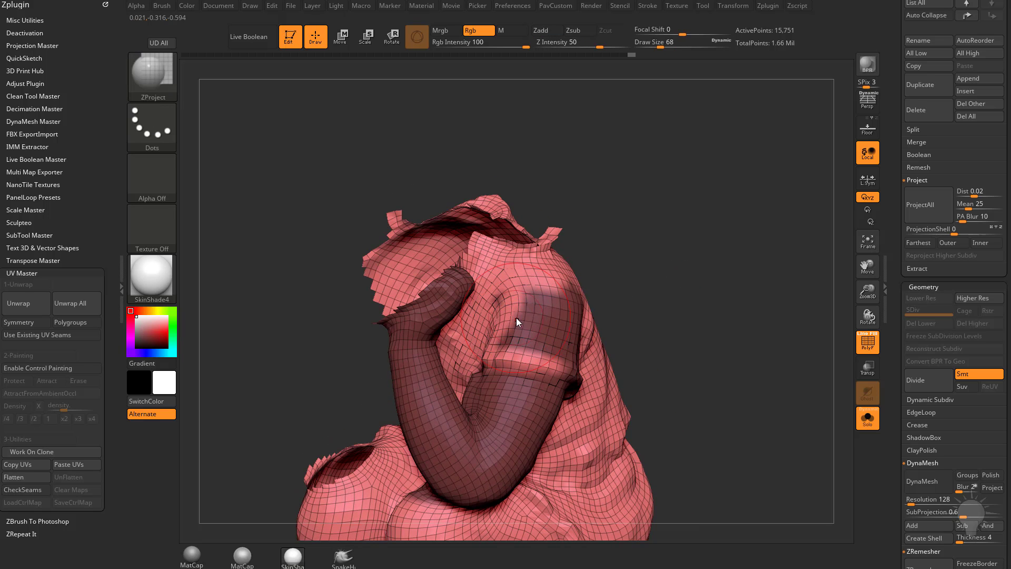
{"action": "mouse_move", "coordinate": [542, 308]}
{"action": "left_mouse_down", "text": "ctrl+alt"}
{"action": "mouse_move", "coordinate": [501, 301]}
{"action": "mouse_move", "coordinate": [532, 318]}
{"action": "mouse_move", "coordinate": [590, 323]}
{"action": "left_mouse_up", "text": "ctrl+alt"}
{"action": "mouse_move", "coordinate": [579, 341]}
{"action": "left_mouse_down", "text": "ctrl+alt"}
{"action": "mouse_move", "coordinate": [559, 354]}
{"action": "mouse_move", "coordinate": [561, 309]}
{"action": "left_mouse_up", "text": "ctrl+alt"}
{"action": "left_click_drag", "start_coordinate": [664, 295], "coordinate": [614, 326]}
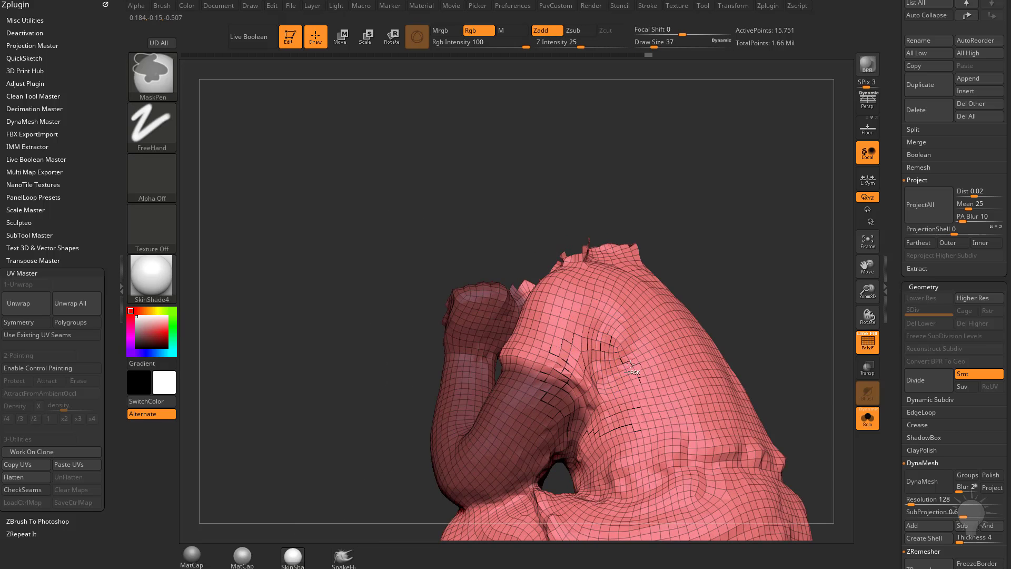
{"action": "right_click_drag", "start_coordinate": [630, 365], "coordinate": [546, 355]}
{"action": "left_click_drag", "start_coordinate": [527, 373], "coordinate": [565, 389], "text": "ctrl"}
{"action": "mouse_move", "coordinate": [621, 363]}
{"action": "right_mouse_down"}
{"action": "mouse_move", "coordinate": [715, 275]}
{"action": "mouse_move", "coordinate": [523, 373]}
{"action": "mouse_move", "coordinate": [604, 314]}
{"action": "right_mouse_up"}
{"action": "left_click_drag", "start_coordinate": [601, 325], "coordinate": [611, 329], "text": "ctrl+alt"}
{"action": "mouse_move", "coordinate": [740, 316]}
{"action": "right_mouse_down"}
{"action": "mouse_move", "coordinate": [778, 318]}
{"action": "mouse_move", "coordinate": [742, 276]}
{"action": "mouse_move", "coordinate": [784, 284]}
{"action": "mouse_move", "coordinate": [729, 289]}
{"action": "mouse_move", "coordinate": [765, 289]}
{"action": "mouse_move", "coordinate": [719, 278]}
{"action": "mouse_move", "coordinate": [732, 306]}
{"action": "mouse_move", "coordinate": [623, 271]}
{"action": "mouse_move", "coordinate": [776, 348]}
{"action": "mouse_move", "coordinate": [665, 346]}
{"action": "right_mouse_up"}
- Convert the masked left arm into its own polygroup and show the full statue mesh
{"action": "key", "text": "ctrl+w"}
{"action": "left_click", "coordinate": [771, 308], "text": "ctrl+shift"}
{"action": "right_click_drag", "start_coordinate": [504, 438], "coordinate": [755, 331]}
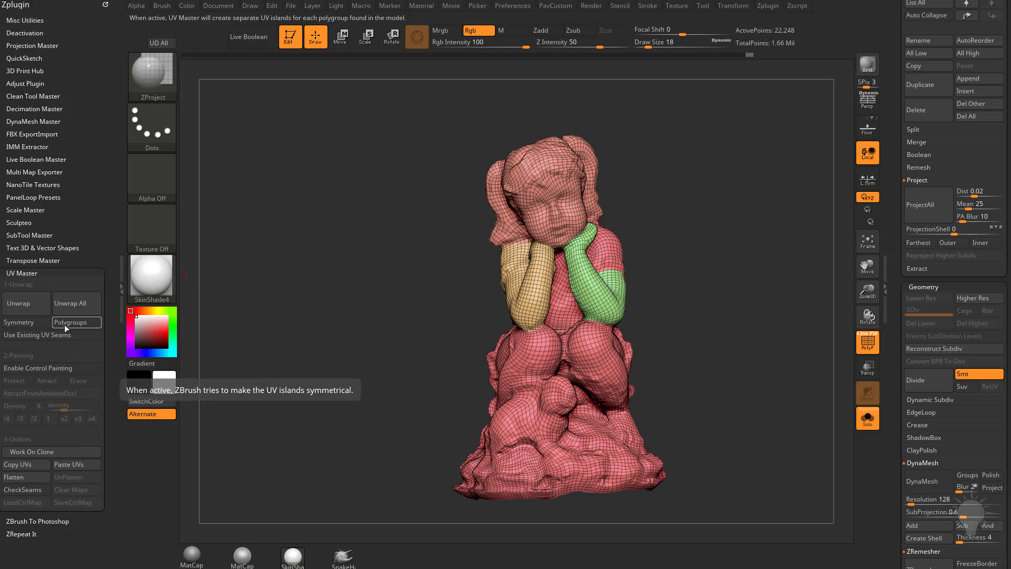
- Unwrap the statue in UV Master with Polygroups and Enable Control Painting turned on
{"action": "left_click", "coordinate": [83, 324]}
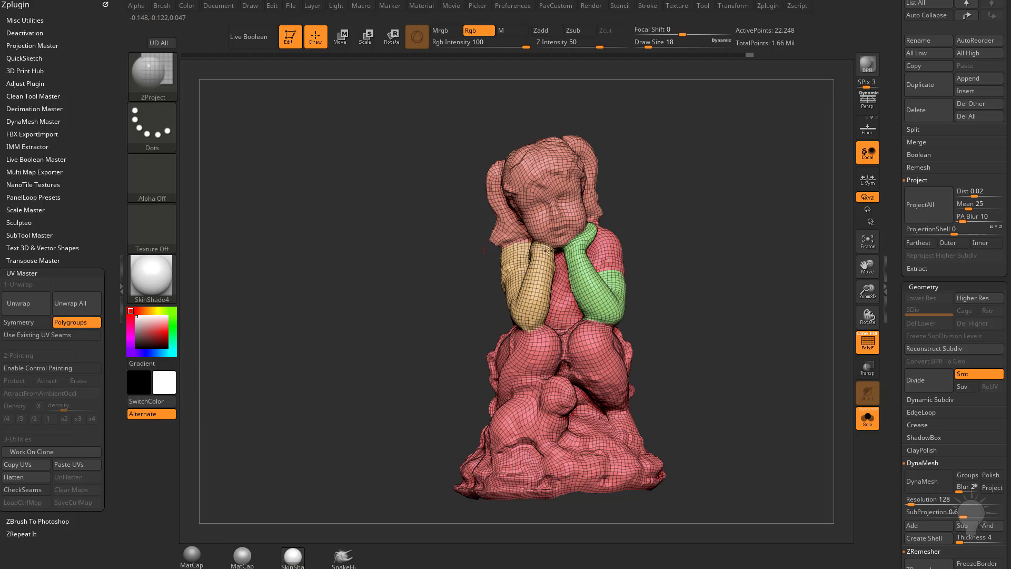
{"action": "left_click", "coordinate": [51, 369]}
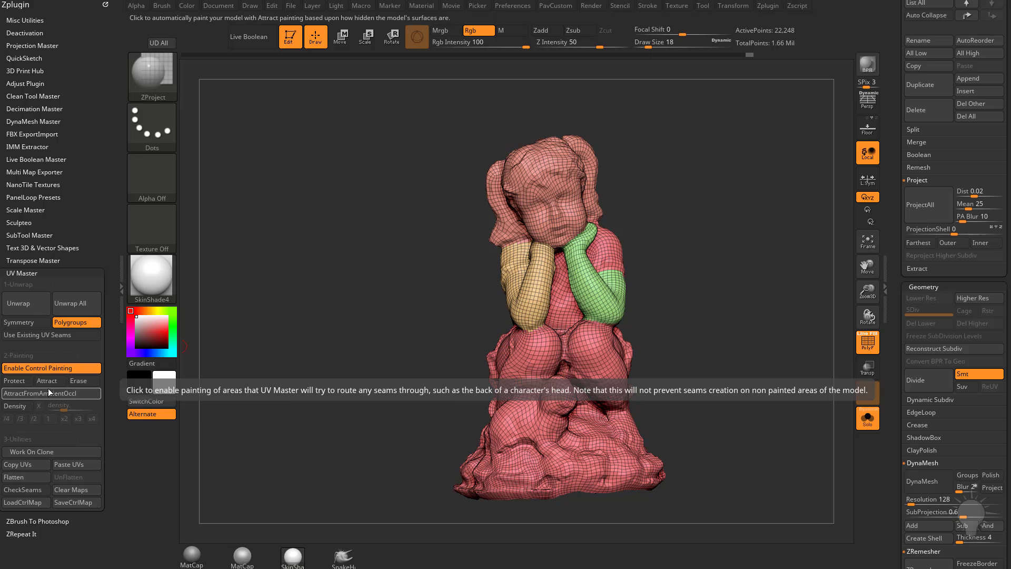
{"action": "left_click", "coordinate": [24, 314]}
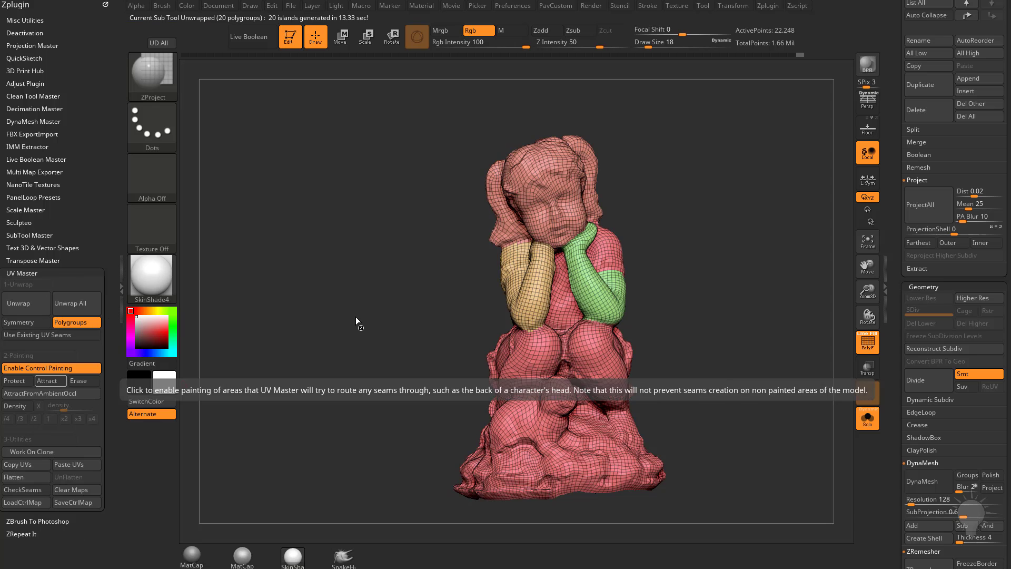
- Flatten the UV layout and switch to the Move brush with a draw size of 62
{"action": "left_click", "coordinate": [35, 476]}
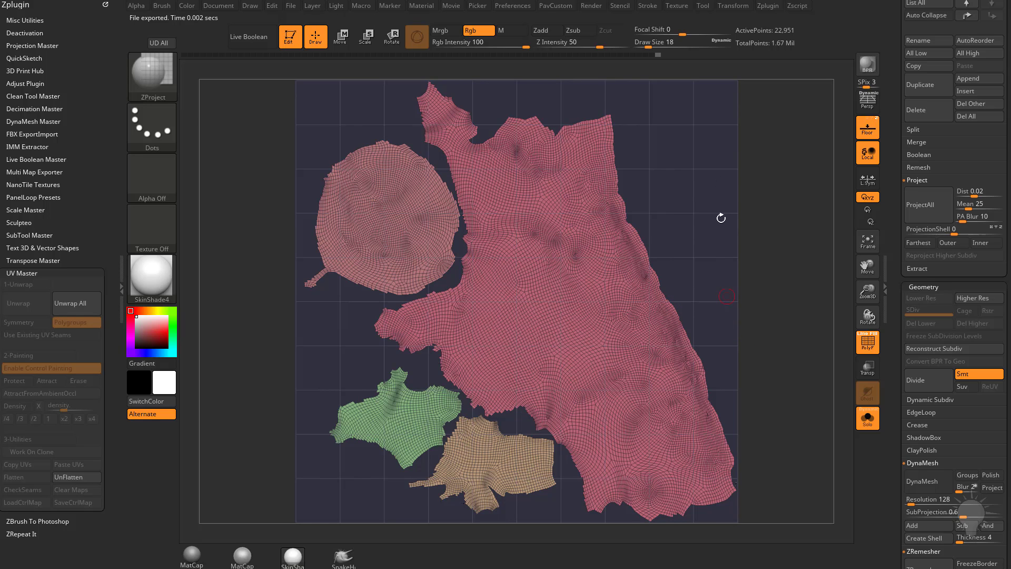
{"action": "left_click_drag", "start_coordinate": [685, 199], "coordinate": [699, 199]}
{"action": "key", "text": "b"}
{"action": "key", "text": "m"}
{"action": "key", "text": "v"}
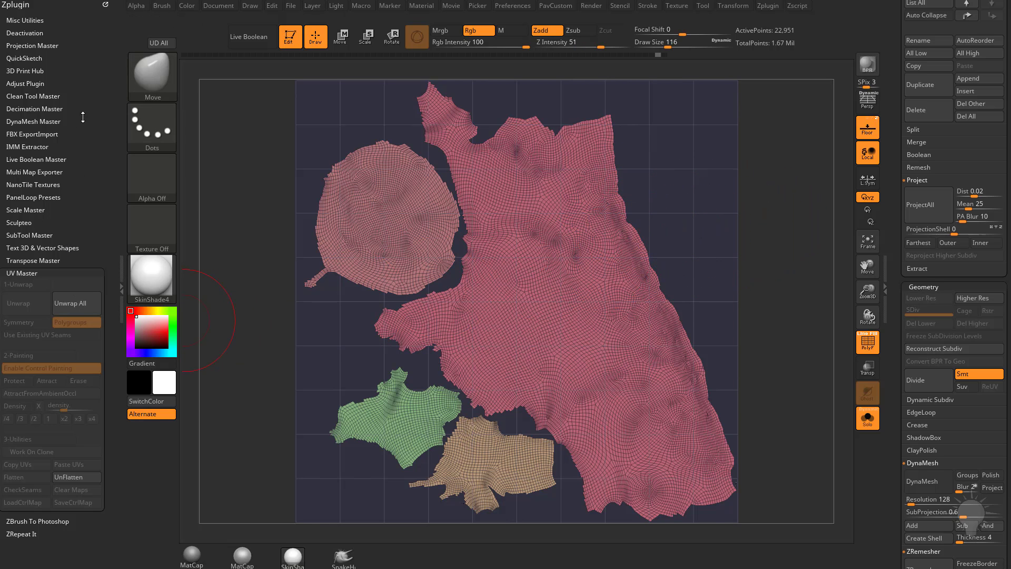
{"action": "left_click", "coordinate": [162, 7]}
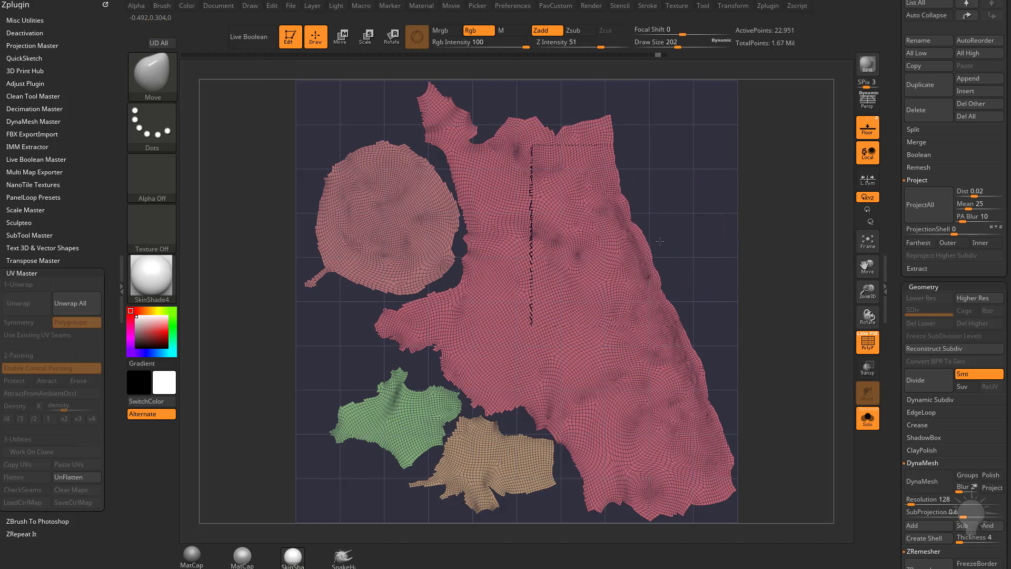
{"action": "key", "text": "s"}
{"action": "left_click_drag", "start_coordinate": [726, 244], "coordinate": [715, 244]}
- Mask the UV island borders by feature with only Border enabled, and grow the mask
{"action": "scroll", "coordinate": [916, 224], "scroll_direction": "down", "scroll_amount": 10}
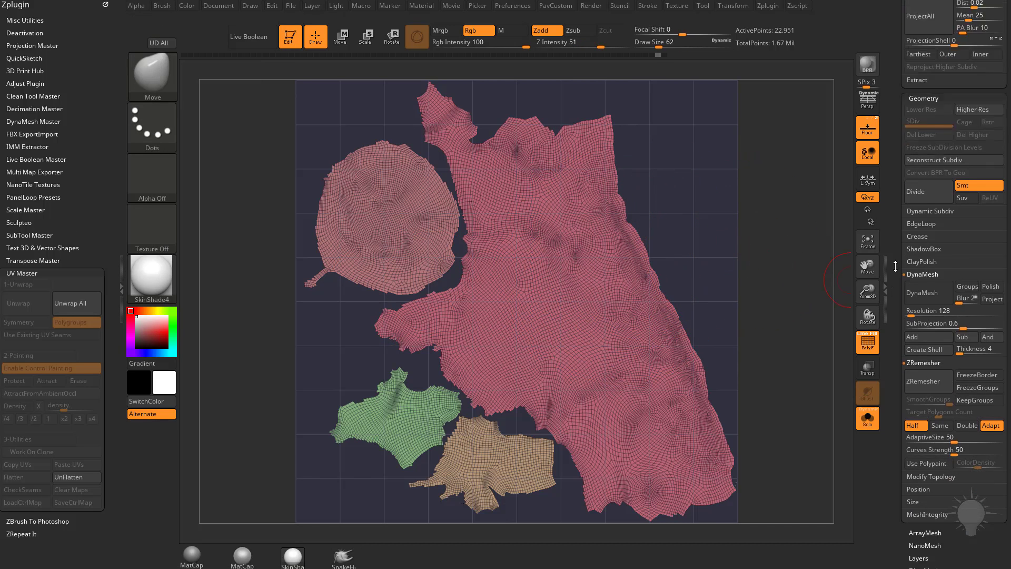
{"action": "left_click", "coordinate": [929, 232]}
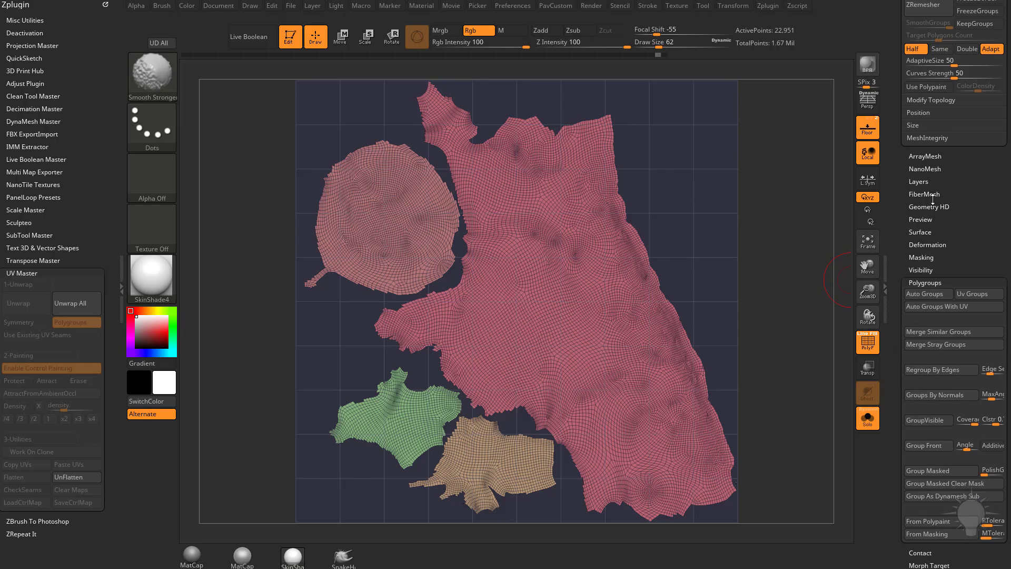
{"action": "left_click", "coordinate": [921, 257]}
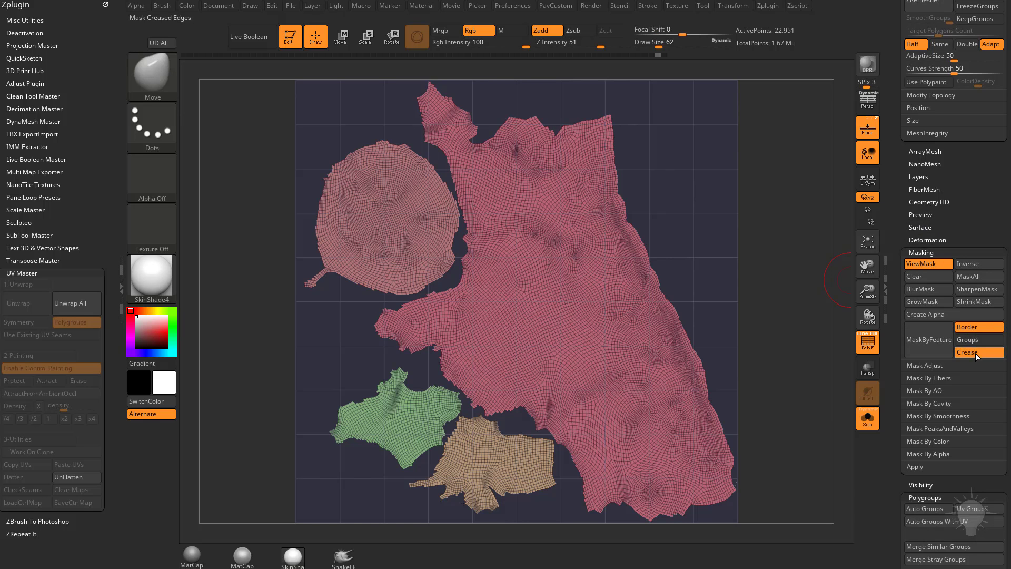
{"action": "left_click", "coordinate": [925, 340]}
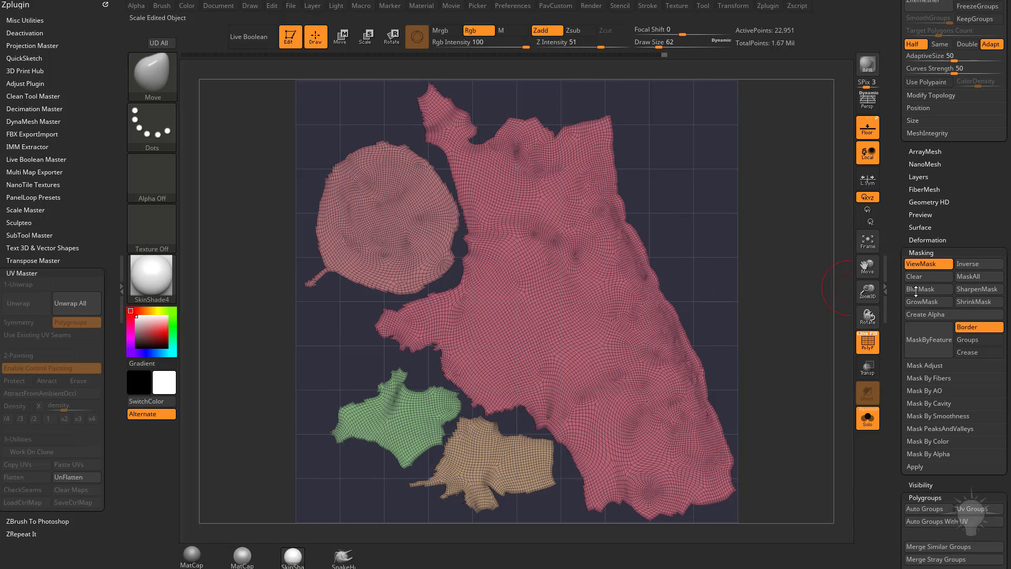
{"action": "left_click", "coordinate": [936, 301]}
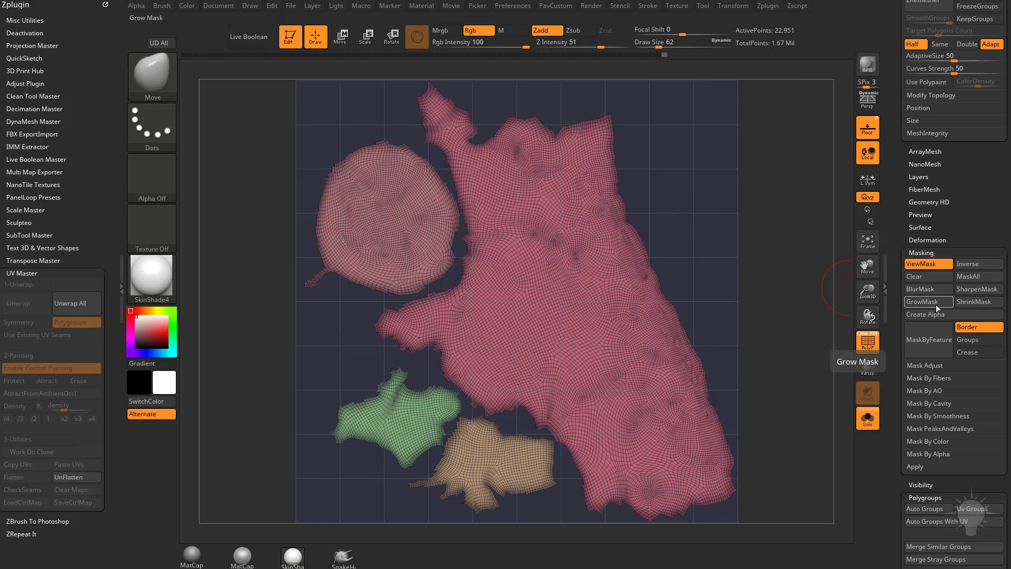
- Invert the border mask to check its coverage and invert it back
{"action": "left_click", "coordinate": [833, 330], "text": "ctrl"}
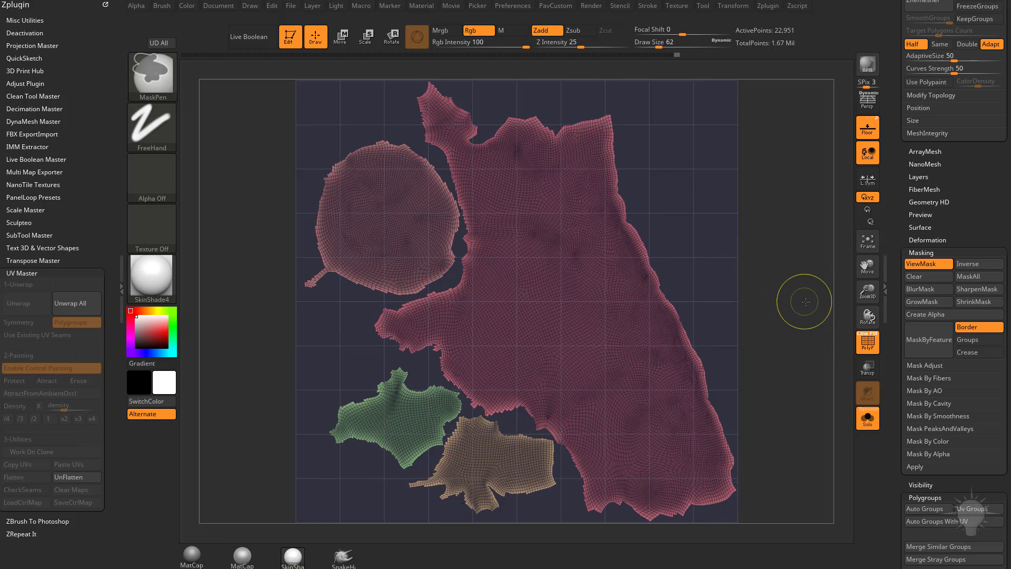
{"action": "left_click", "coordinate": [805, 303], "text": "ctrl"}
{"action": "left_click", "coordinate": [804, 316], "text": "ctrl"}
{"action": "left_click_drag", "start_coordinate": [784, 319], "coordinate": [808, 322], "text": "ctrl"}
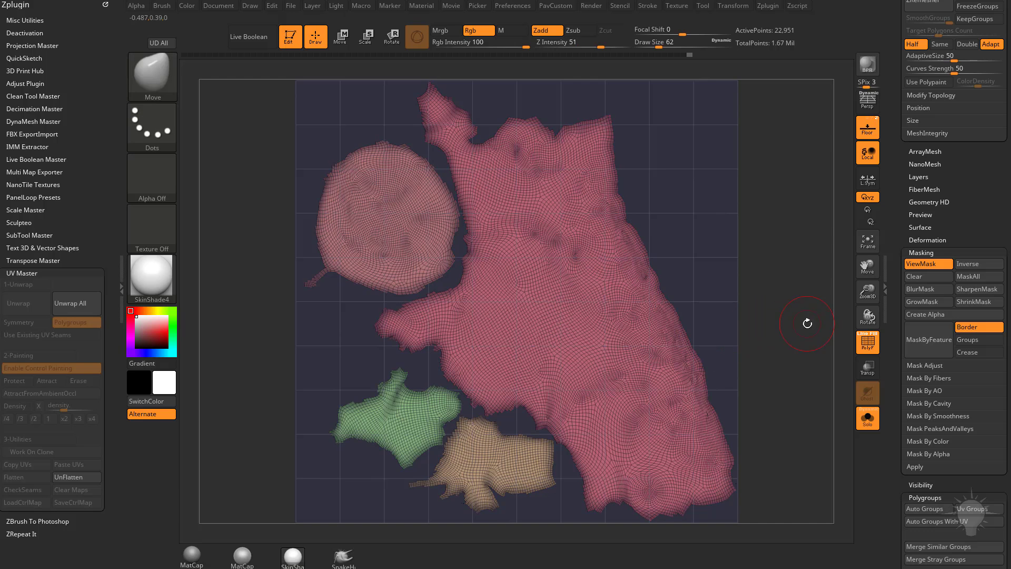
- Apply a Relax deformation of 50 to the border-masked UV islands and clear the mask
{"action": "key", "text": "space"}
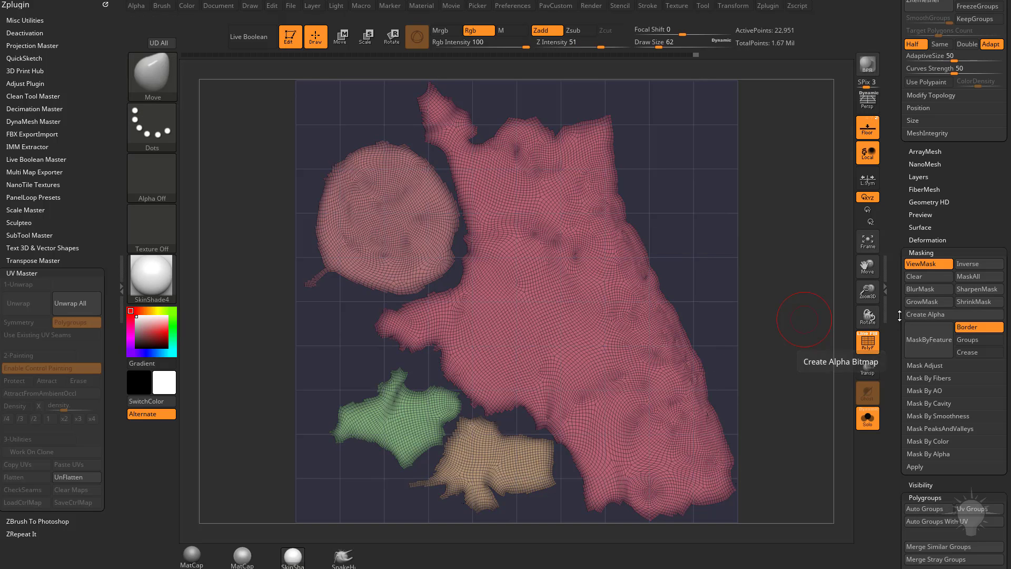
{"action": "left_click", "coordinate": [916, 240], "text": "shift"}
{"action": "left_click_drag", "start_coordinate": [898, 238], "coordinate": [898, 219]}
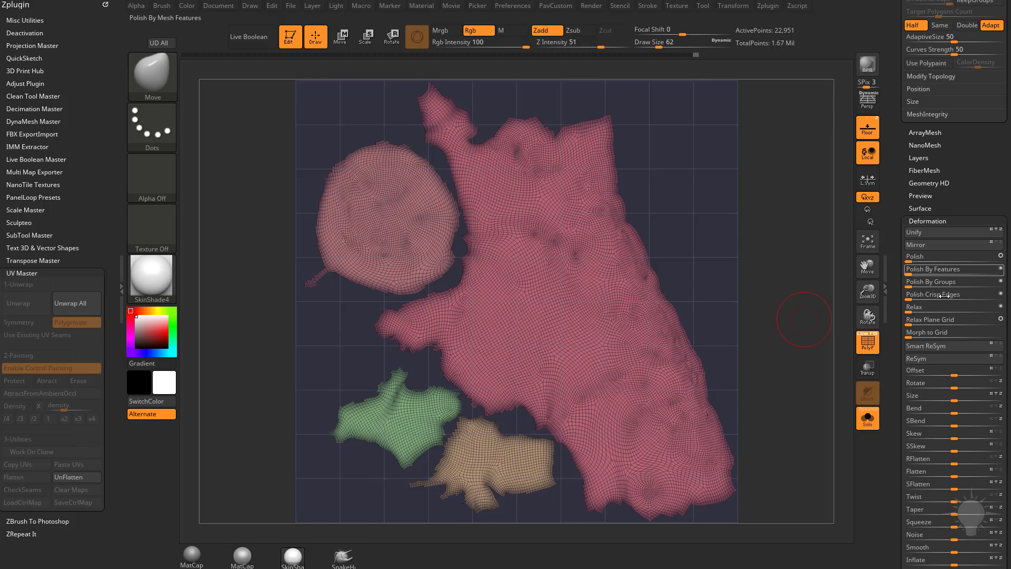
{"action": "left_click", "coordinate": [927, 310]}
{"action": "type", "text": "50"}
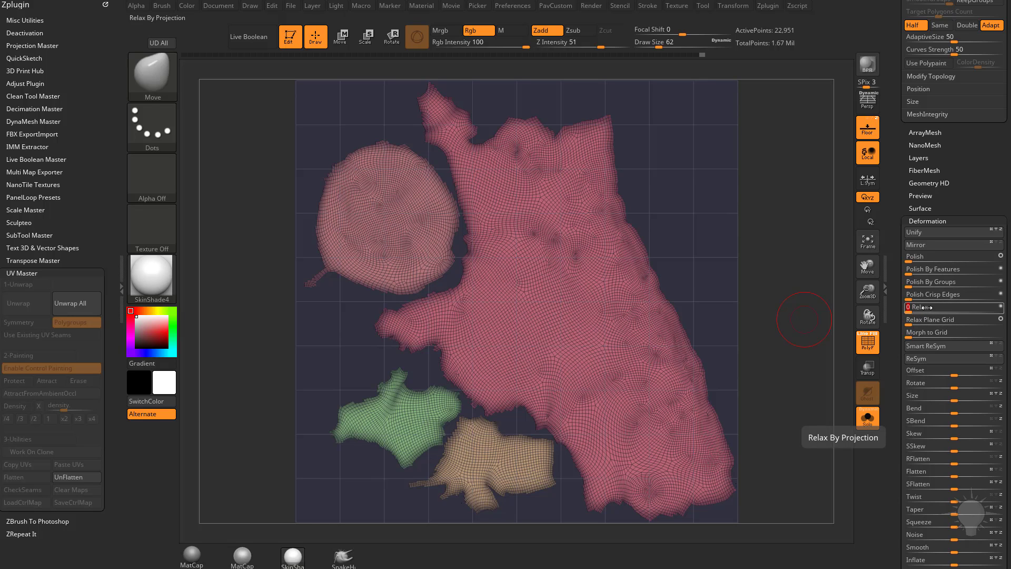
{"action": "key", "text": "Return"}
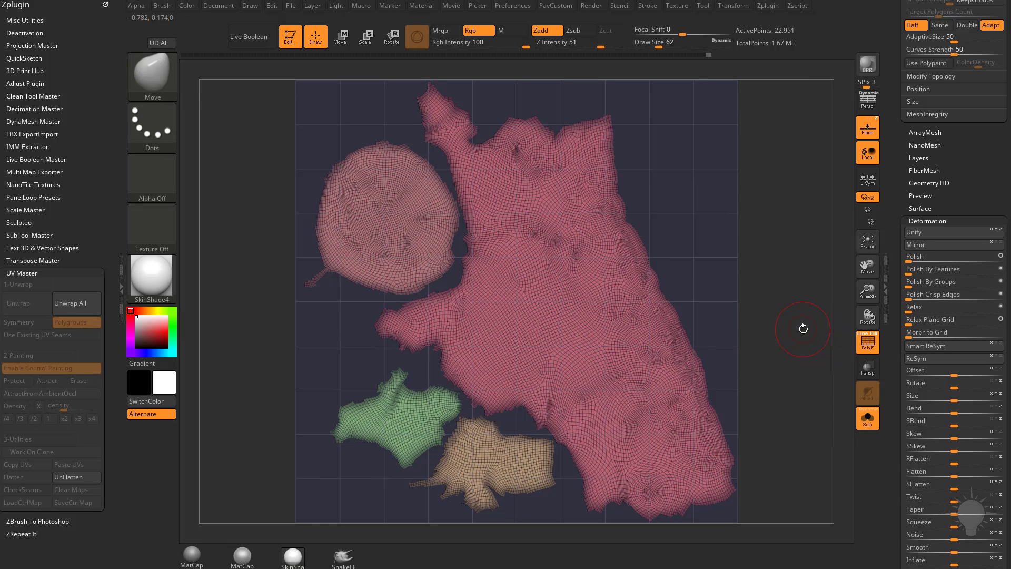
{"action": "mouse_move", "coordinate": [794, 310]}
{"action": "left_mouse_down", "text": "ctrl"}
{"action": "mouse_move", "coordinate": [790, 343]}
{"action": "mouse_move", "coordinate": [801, 293]}
{"action": "mouse_move", "coordinate": [803, 307]}
{"action": "left_mouse_up", "text": "ctrl"}
- Try rotating the body UV island with the gizmo while the other islands are masked, and undo the rotation
{"action": "key", "text": "w"}
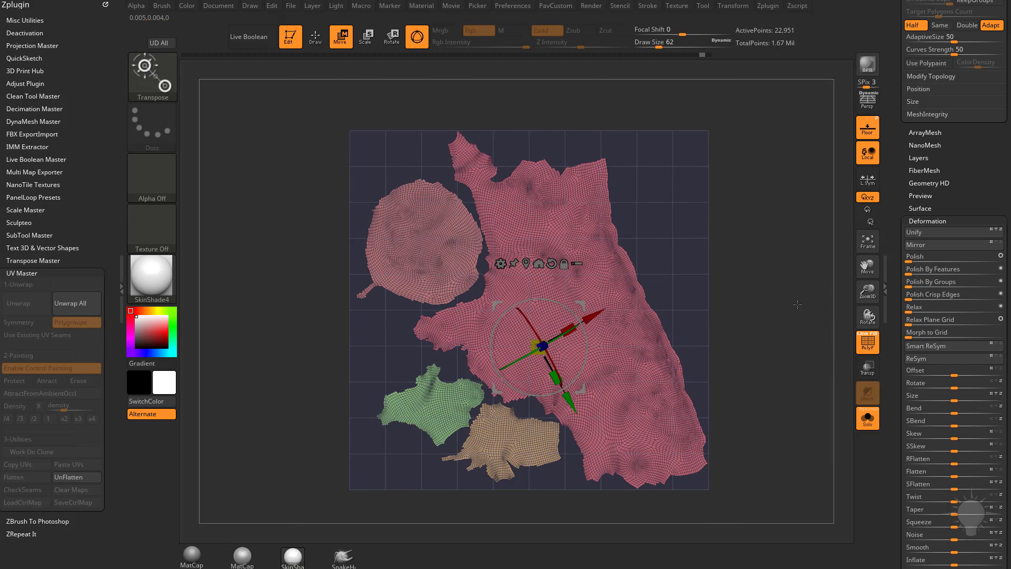
{"action": "left_click", "coordinate": [581, 222], "text": "ctrl"}
{"action": "left_click_drag", "start_coordinate": [677, 317], "coordinate": [669, 328], "text": "alt"}
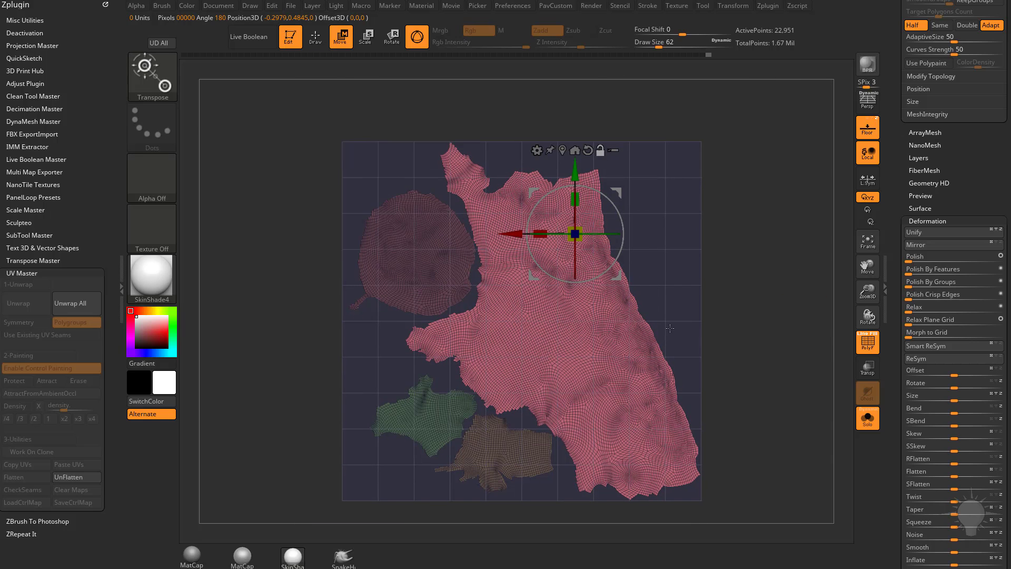
{"action": "left_click_drag", "start_coordinate": [623, 228], "coordinate": [730, 287]}
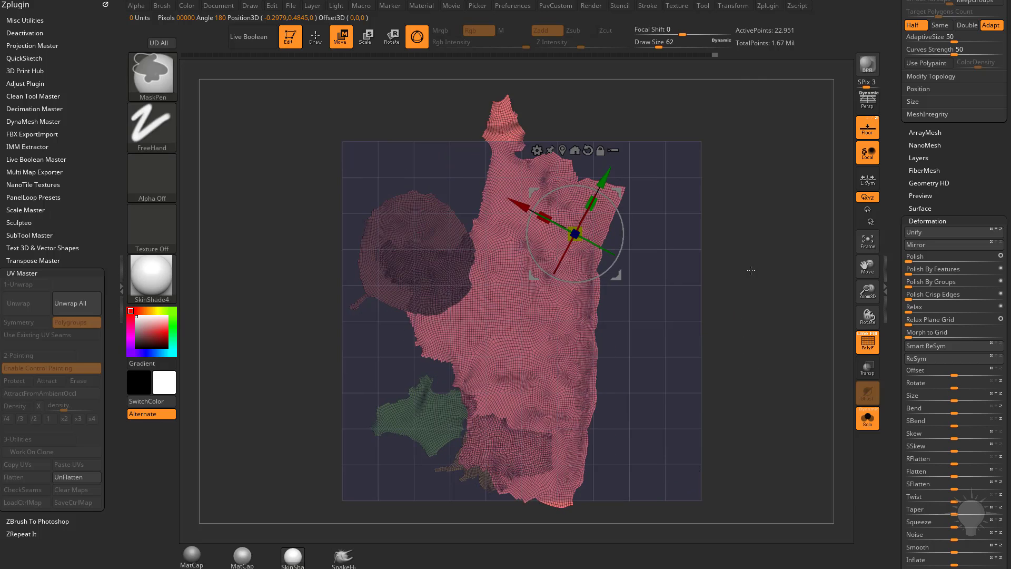
{"action": "key", "text": "ctrl+z"}
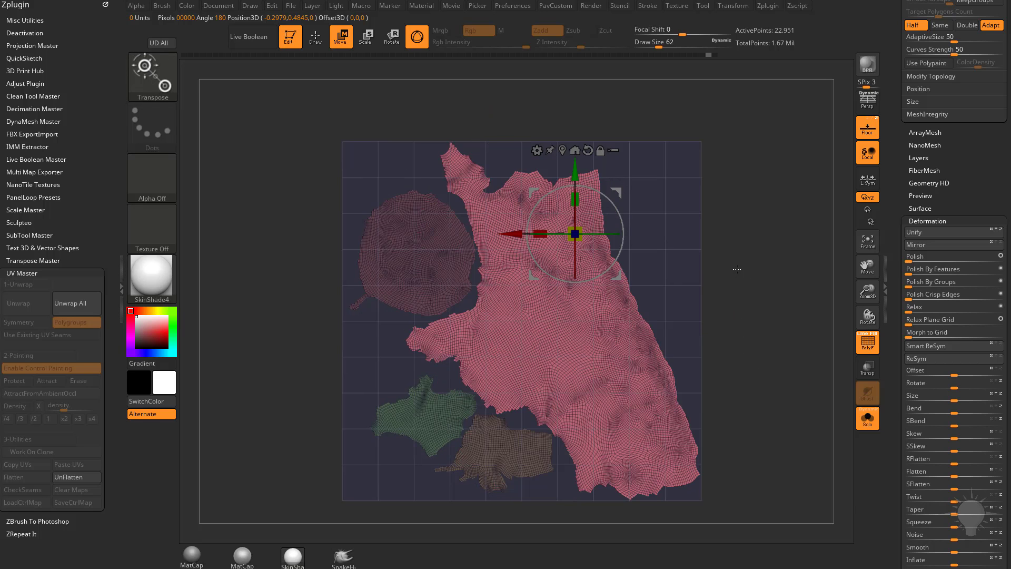
- Try isolating the round head UV island with a mask on all other islands, and clear the mask
{"action": "left_click_drag", "start_coordinate": [760, 260], "coordinate": [782, 312], "text": "ctrl"}
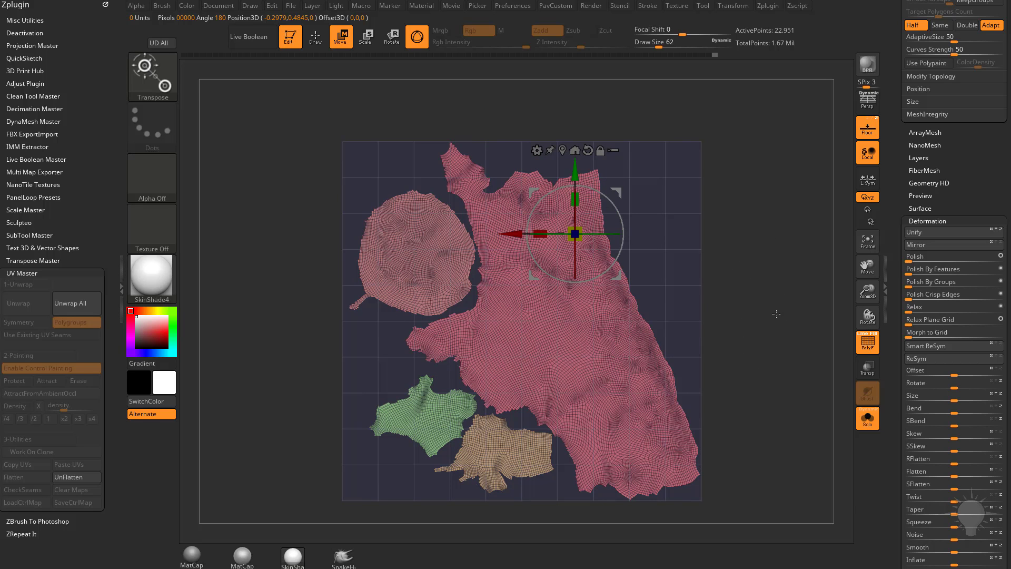
{"action": "left_click", "coordinate": [427, 260], "text": "ctrl"}
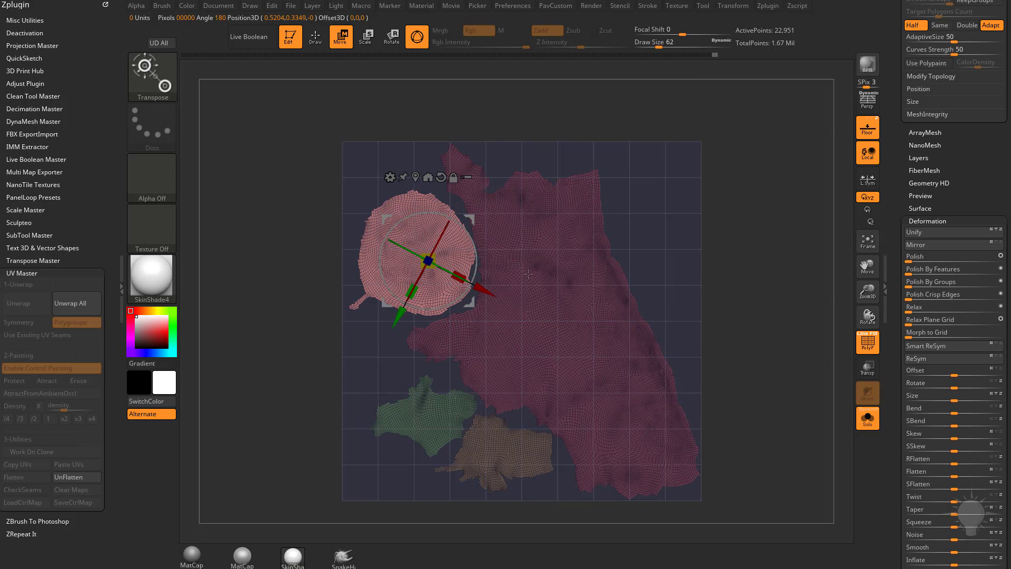
{"action": "mouse_move", "coordinate": [432, 265]}
{"action": "left_mouse_down"}
{"action": "mouse_move", "coordinate": [416, 251]}
{"action": "mouse_move", "coordinate": [488, 287]}
{"action": "mouse_move", "coordinate": [432, 264]}
{"action": "left_mouse_up"}
{"action": "key", "text": "q"}
{"action": "left_click_drag", "start_coordinate": [762, 298], "coordinate": [783, 322], "text": "ctrl"}
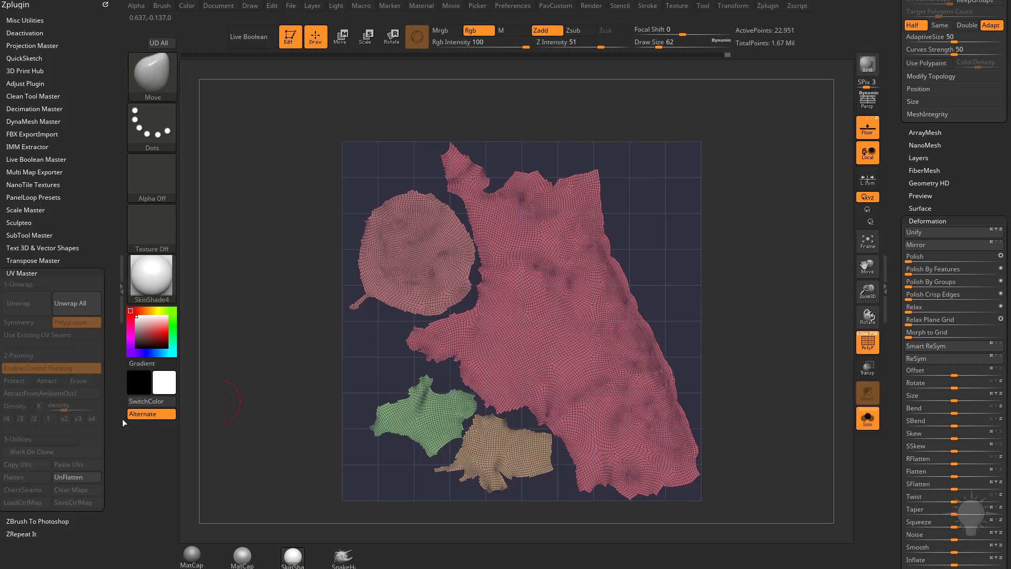
- Unflatten the UVs back to the 3D statue and switch to the Standard brush
{"action": "left_click", "coordinate": [67, 477]}
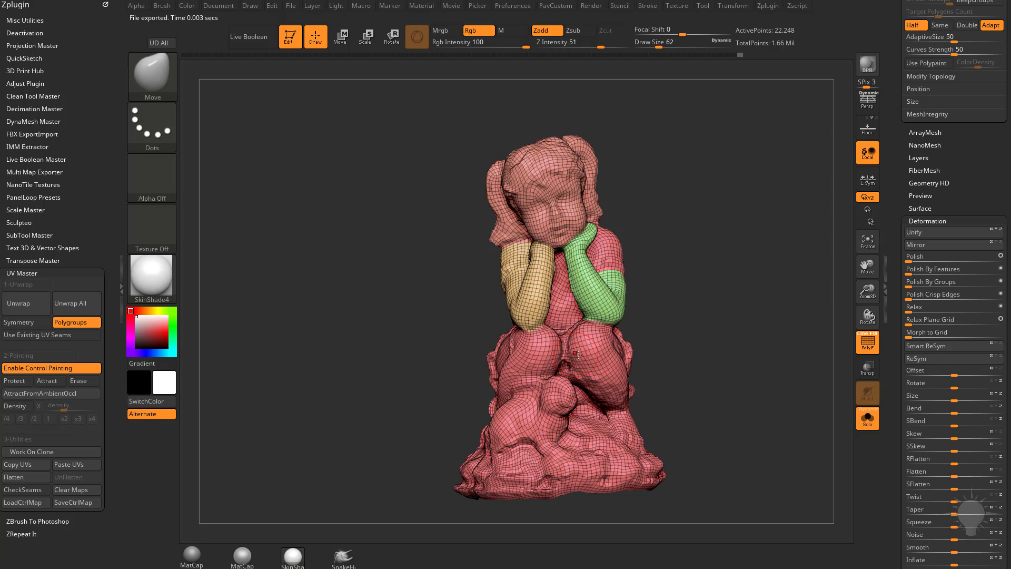
{"action": "left_click_drag", "start_coordinate": [788, 342], "coordinate": [769, 339]}
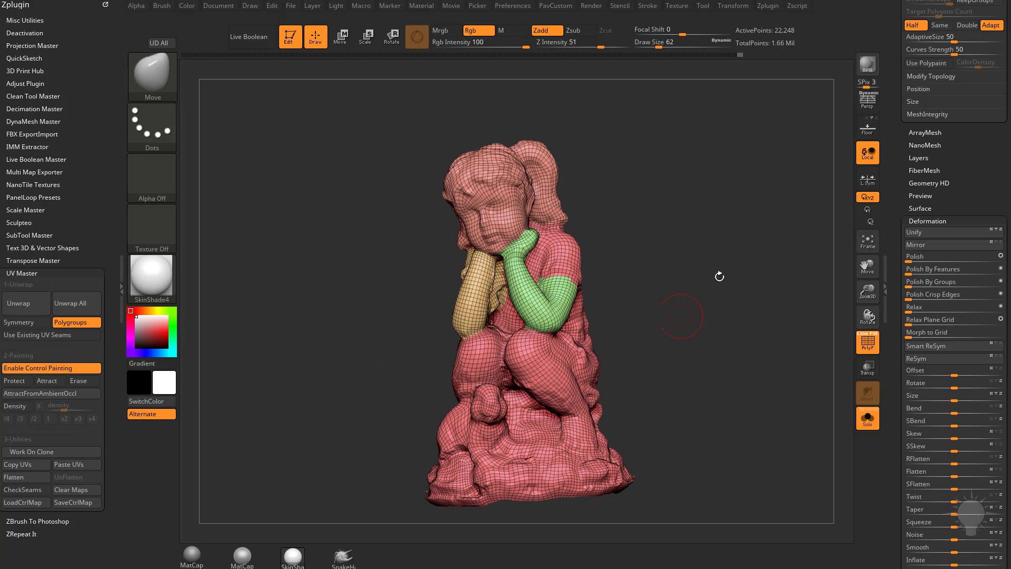
{"action": "left_click_drag", "start_coordinate": [897, 180], "coordinate": [891, 316]}
{"action": "key", "text": "b"}
{"action": "key", "text": "s"}
{"action": "key", "text": "t"}
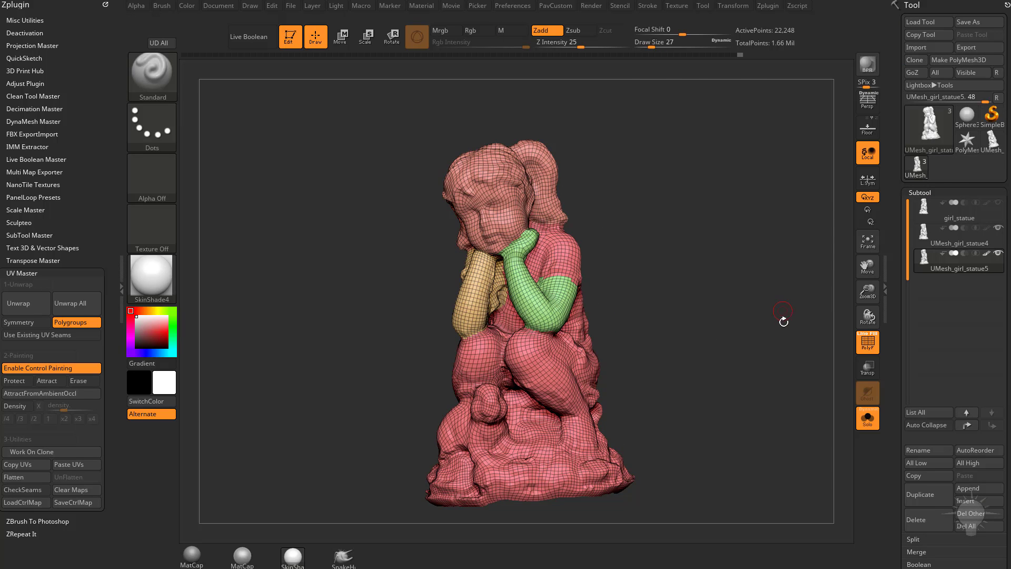
{"action": "left_click_drag", "start_coordinate": [783, 320], "coordinate": [721, 319]}
{"action": "left_click_drag", "start_coordinate": [782, 312], "coordinate": [773, 326], "text": "alt"}
{"action": "key", "text": "s"}
{"action": "key", "text": "s"}
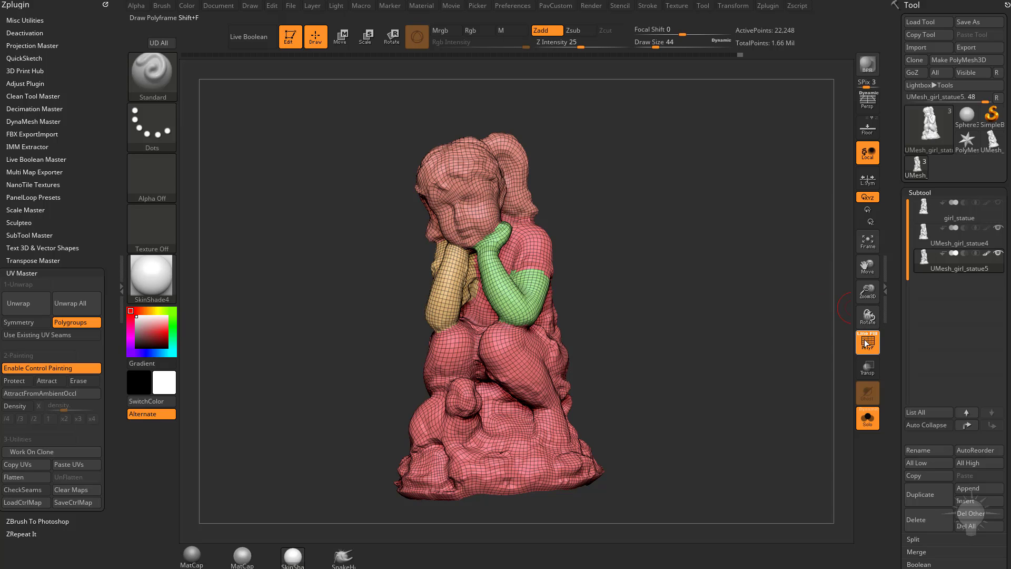
- Hide the polyframe, apply the MatCap Gray material, and project the high-detail statue onto UMesh_girl_statue5 with ProjectAll
{"action": "key", "text": "shift+f"}
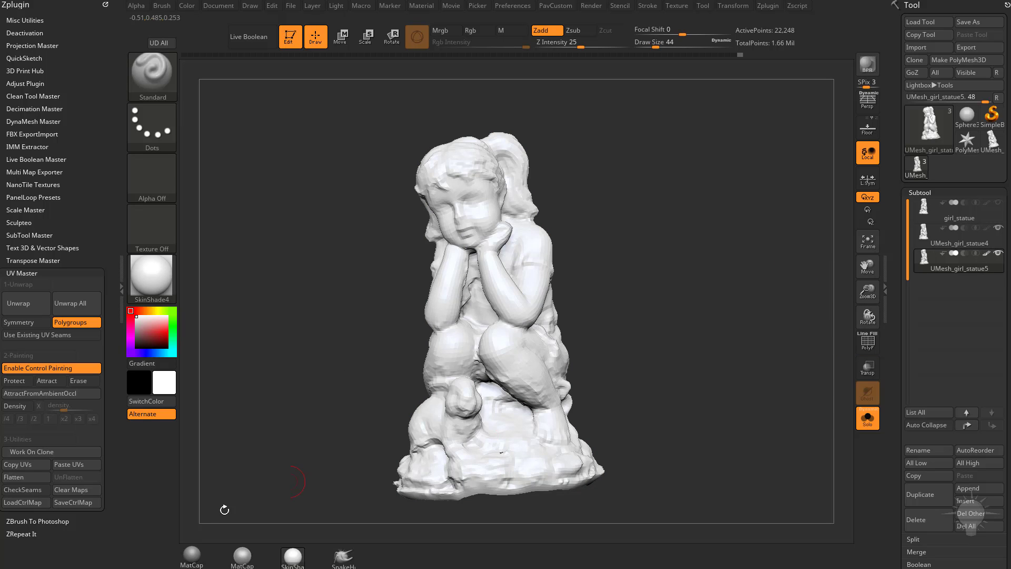
{"action": "left_click", "coordinate": [192, 554]}
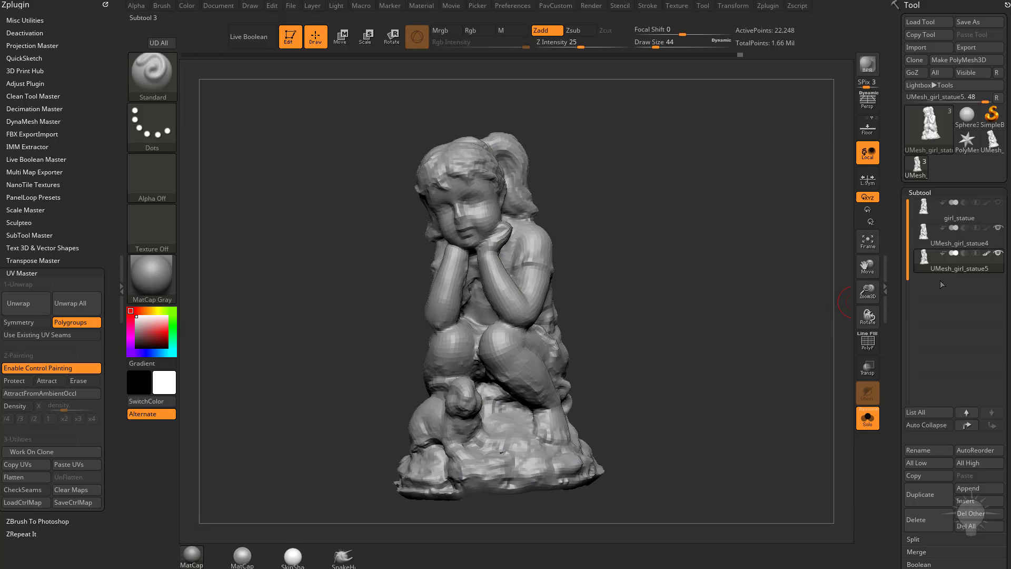
{"action": "left_click_drag", "start_coordinate": [895, 373], "coordinate": [891, 263]}
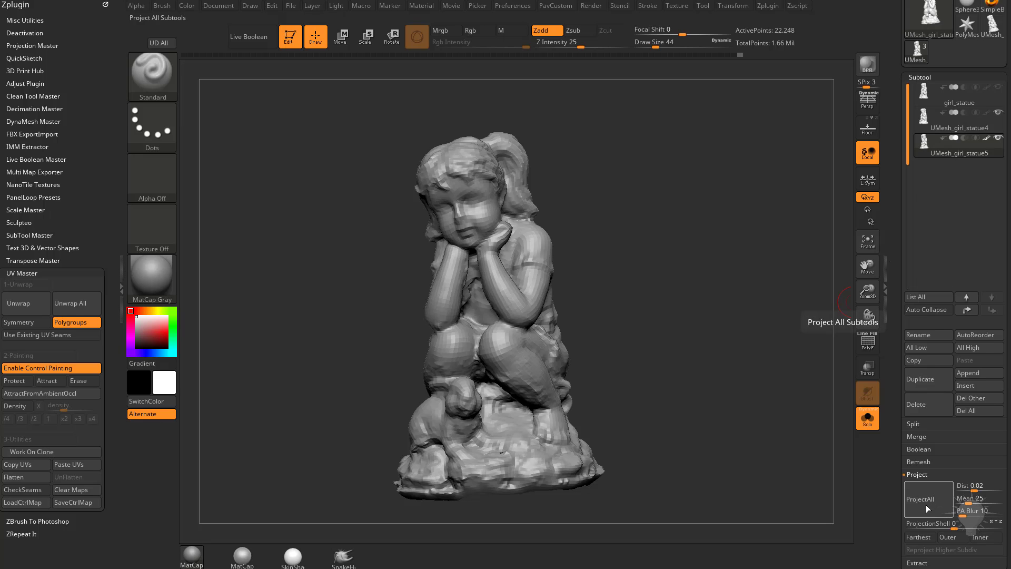
{"action": "left_click", "coordinate": [932, 506]}
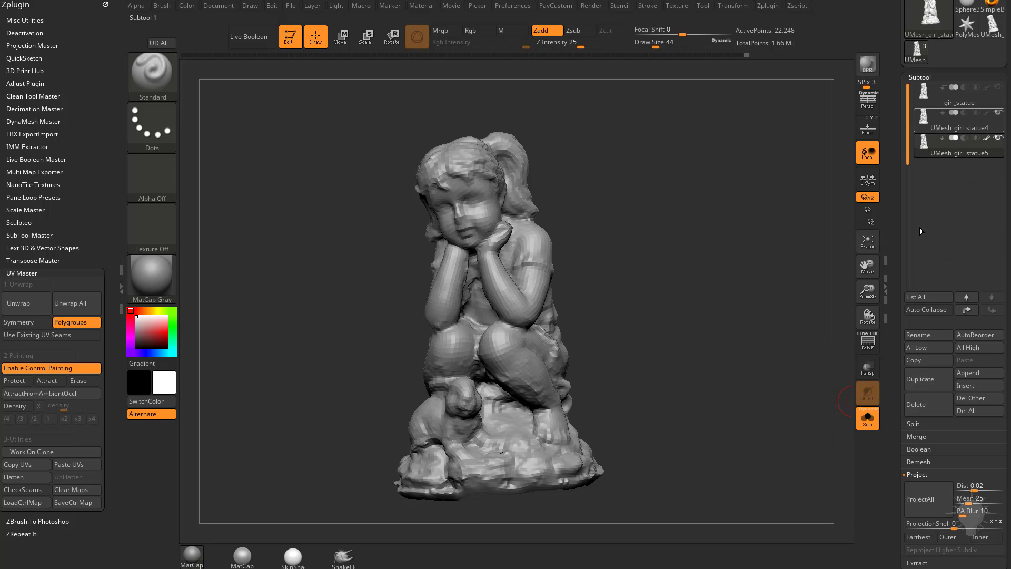
{"action": "left_click", "coordinate": [868, 420]}
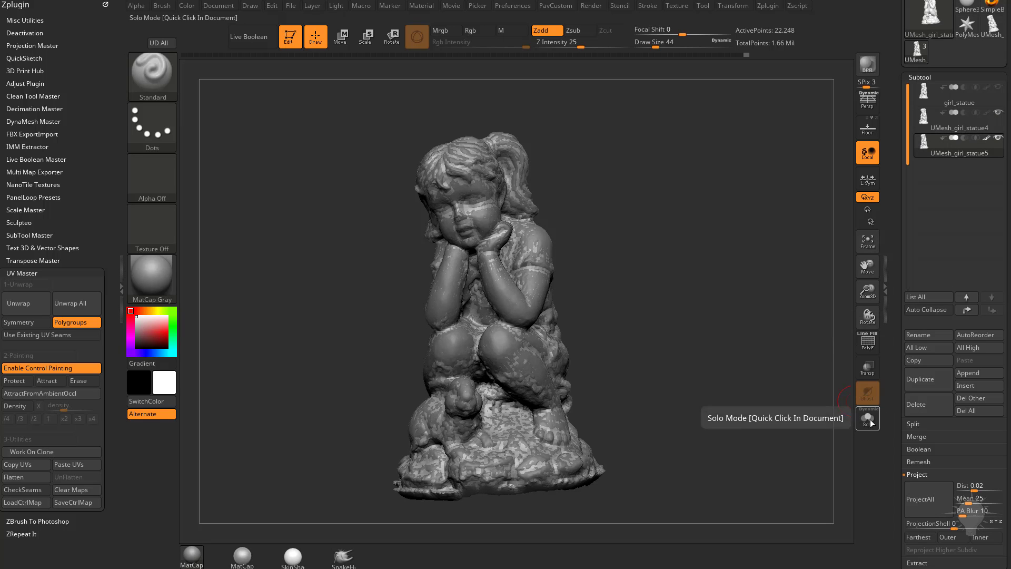
{"action": "left_click", "coordinate": [869, 420]}
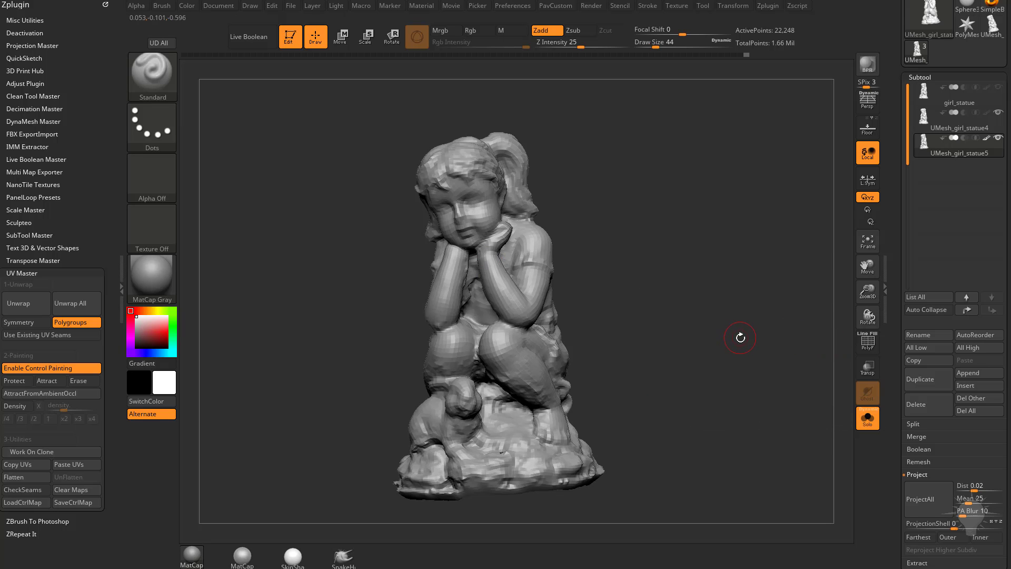
- Subdivide UMesh_girl_statue5 once and project all detail onto the new subdivision level
{"action": "key", "text": "ctrl+d"}
{"action": "left_click_drag", "start_coordinate": [894, 383], "coordinate": [890, 469]}
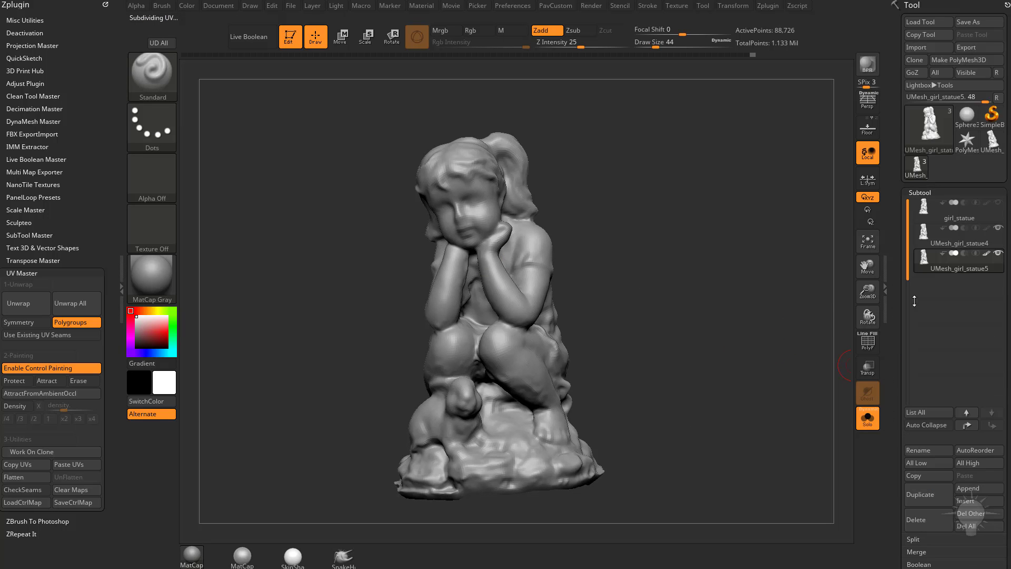
{"action": "mouse_move", "coordinate": [948, 262]}
{"action": "left_click_drag", "start_coordinate": [889, 435], "coordinate": [891, 382]}
{"action": "left_click", "coordinate": [923, 472]}
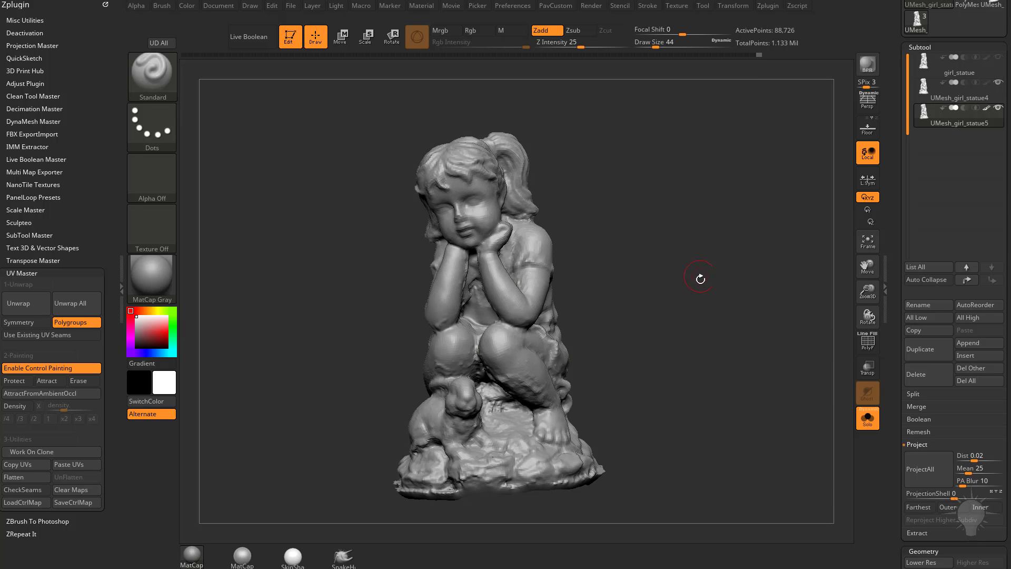
- Subdivide UMesh_girl_statue5 two more times, running ProjectAll after each subdivision
{"action": "key", "text": "ctrl+d"}
{"action": "left_click", "coordinate": [929, 465]}
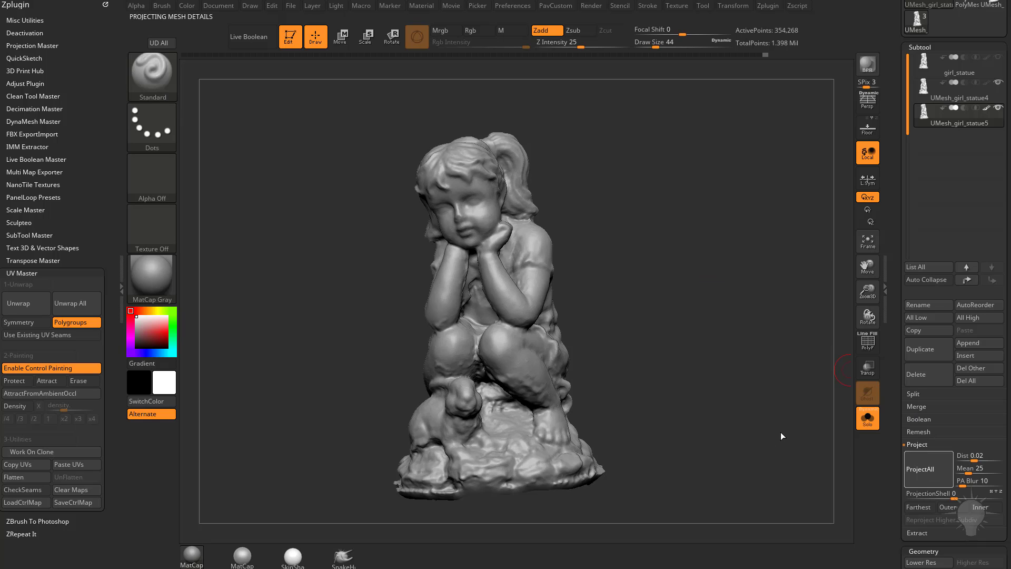
{"action": "key", "text": "ctrl+d"}
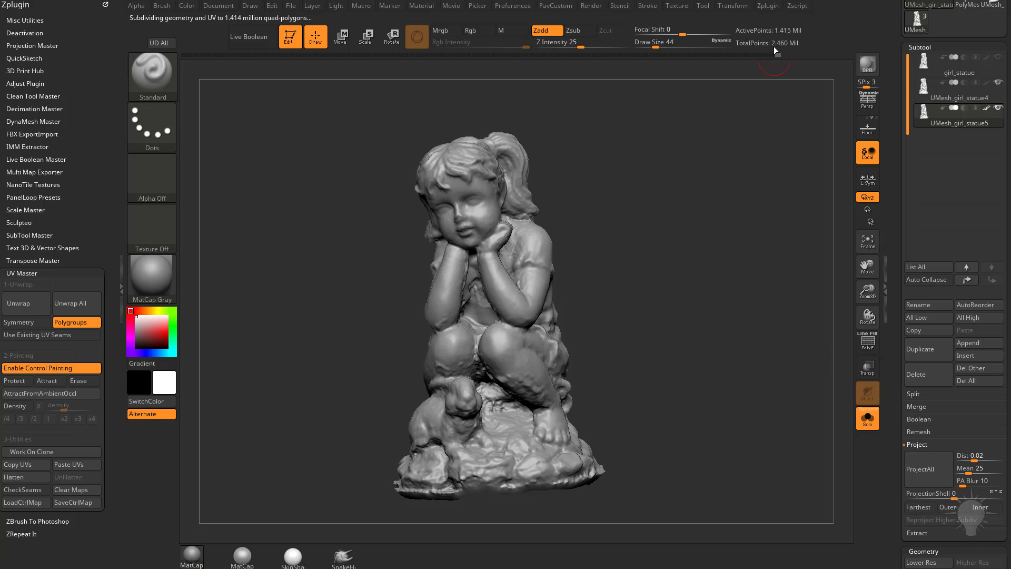
{"action": "left_click", "coordinate": [937, 471]}
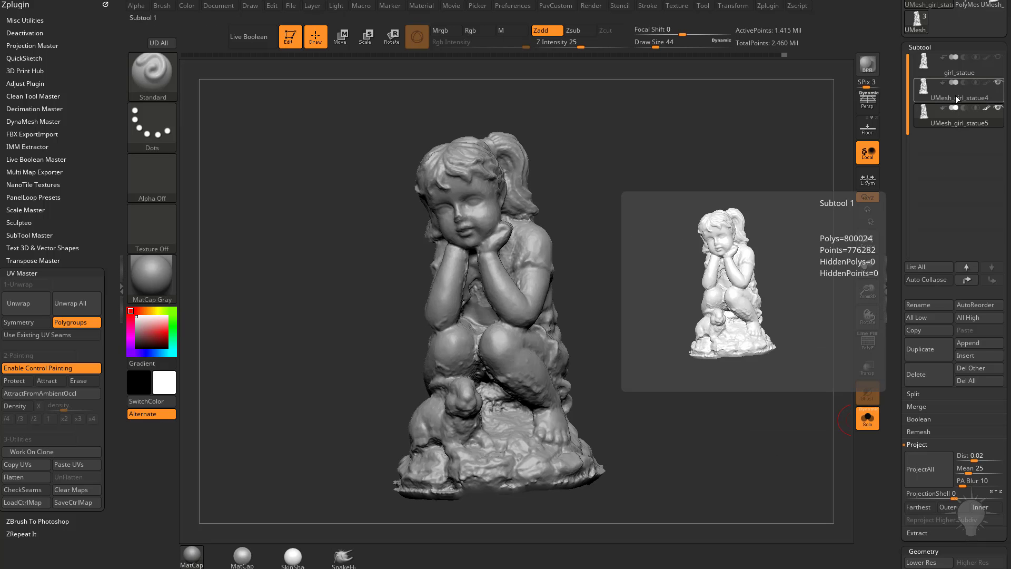
- Compare the projected detail of UMesh_girl_statue5 with UMesh_girl_statue4, including a close-up of the face
{"action": "left_click", "coordinate": [956, 96]}
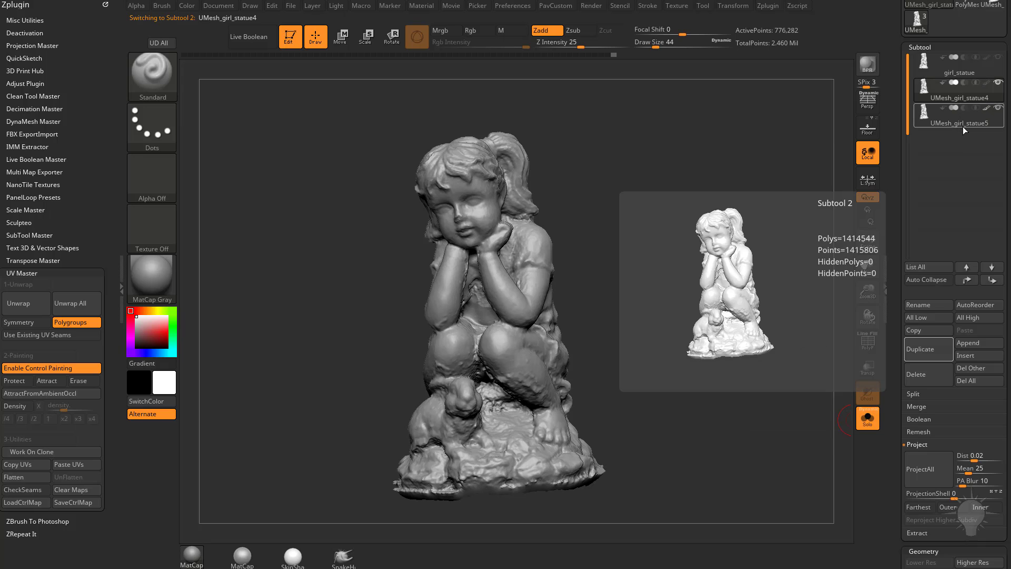
{"action": "left_click", "coordinate": [963, 127]}
{"action": "mouse_move", "coordinate": [964, 127]}
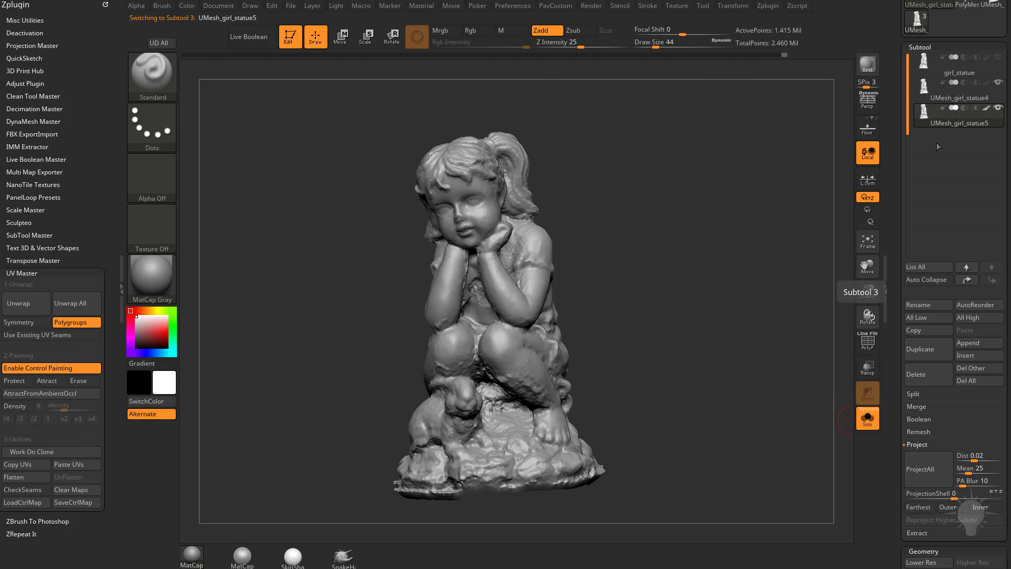
{"action": "left_click_drag", "start_coordinate": [727, 303], "coordinate": [764, 315]}
{"action": "left_click_drag", "start_coordinate": [763, 315], "coordinate": [801, 370], "text": "alt"}
{"action": "left_click_drag", "start_coordinate": [823, 133], "coordinate": [801, 363], "text": "alt"}
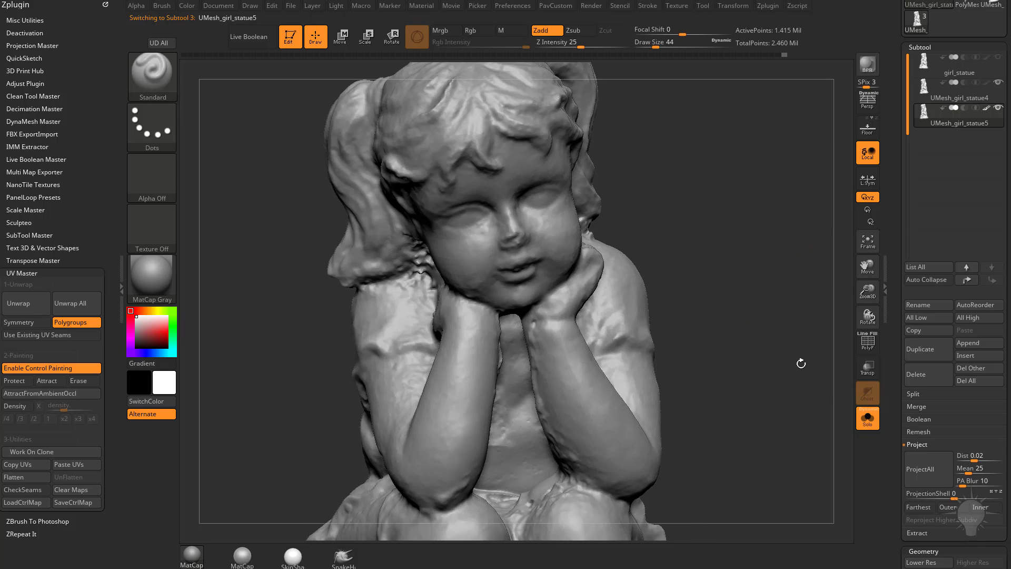
{"action": "left_click", "coordinate": [956, 100]}
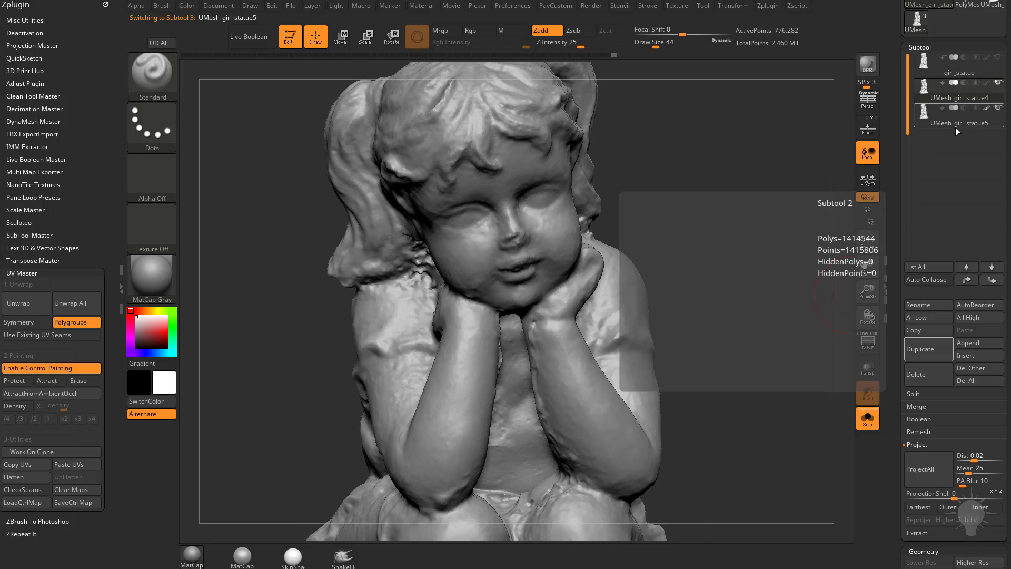
{"action": "left_click", "coordinate": [956, 128]}
{"action": "left_click_drag", "start_coordinate": [746, 293], "coordinate": [741, 241], "text": "alt"}
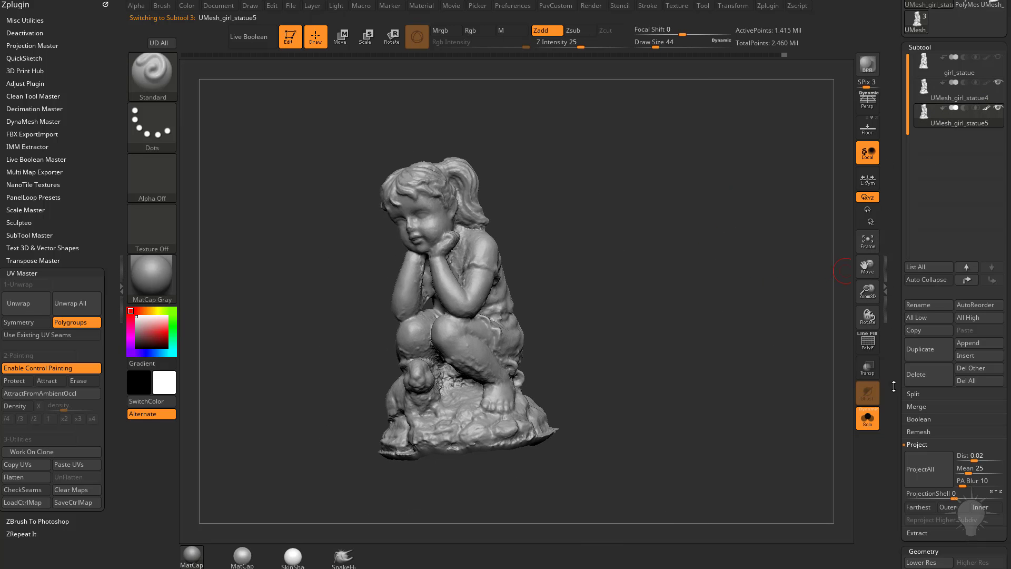
- Collapse the unneeded tool sections and create a UV Check texture for UMesh_girl_statue5
{"action": "left_click_drag", "start_coordinate": [895, 319], "coordinate": [903, 226]}
{"action": "mouse_move", "coordinate": [903, 420]}
{"action": "left_mouse_down"}
{"action": "mouse_move", "coordinate": [917, 404]}
{"action": "mouse_move", "coordinate": [899, 398]}
{"action": "mouse_move", "coordinate": [899, 357]}
{"action": "left_mouse_up"}
{"action": "left_click", "coordinate": [917, 403]}
{"action": "left_click", "coordinate": [918, 417], "text": "shift"}
{"action": "left_click", "coordinate": [912, 395], "text": "shift"}
{"action": "left_click", "coordinate": [909, 457], "text": "shift"}
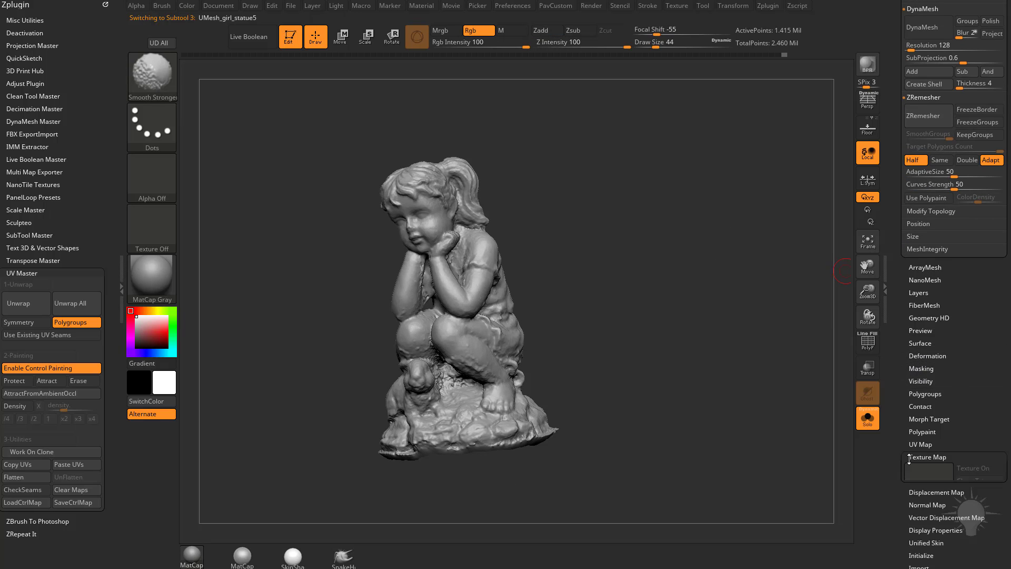
{"action": "left_click_drag", "start_coordinate": [897, 542], "coordinate": [900, 383]}
{"action": "left_click", "coordinate": [920, 383]}
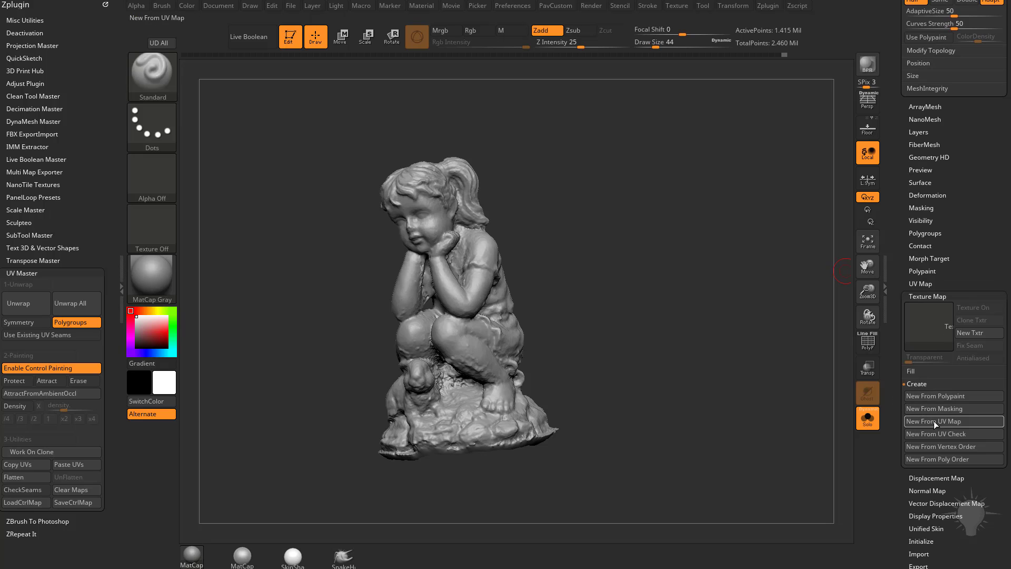
{"action": "left_click", "coordinate": [940, 437]}
{"action": "mouse_move", "coordinate": [921, 326]}
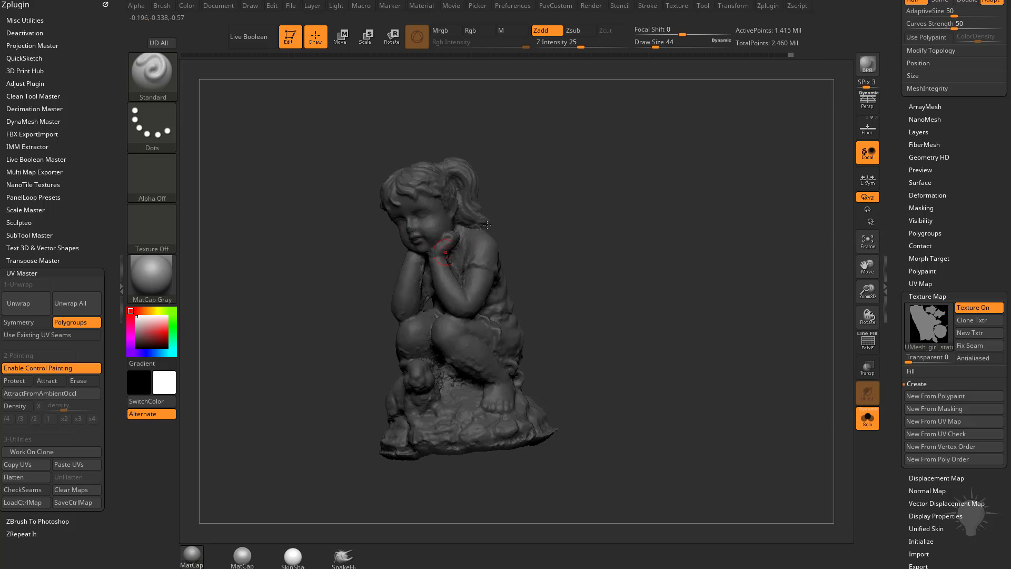
- Inspect the statue with the UV check texture for overlaps, and turn off the texture display
{"action": "left_click_drag", "start_coordinate": [564, 323], "coordinate": [605, 249]}
{"action": "left_click_drag", "start_coordinate": [658, 232], "coordinate": [670, 326], "text": "alt"}
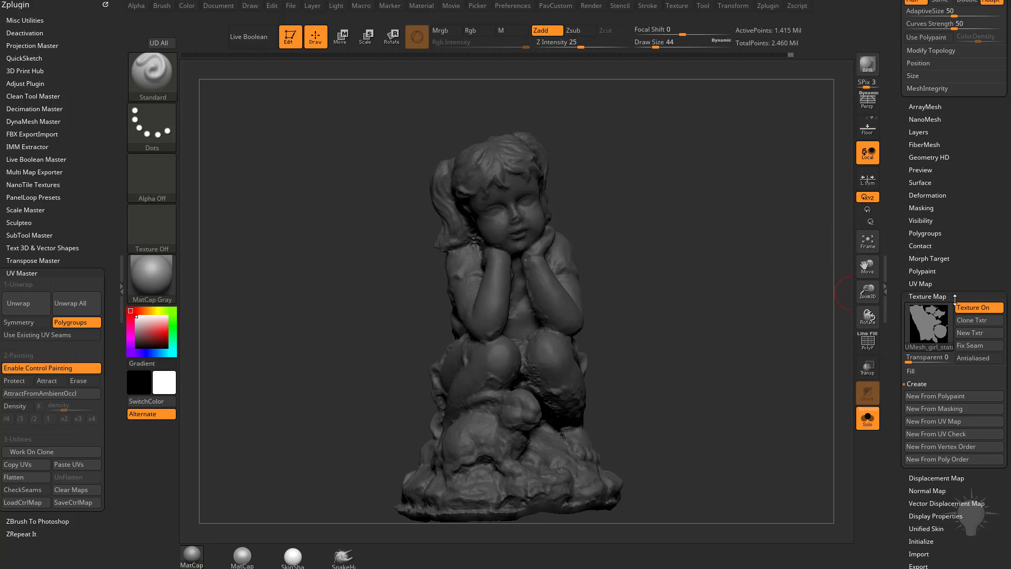
{"action": "left_click", "coordinate": [978, 307]}
{"action": "left_click", "coordinate": [919, 296]}
{"action": "left_click_drag", "start_coordinate": [906, 279], "coordinate": [911, 501]}
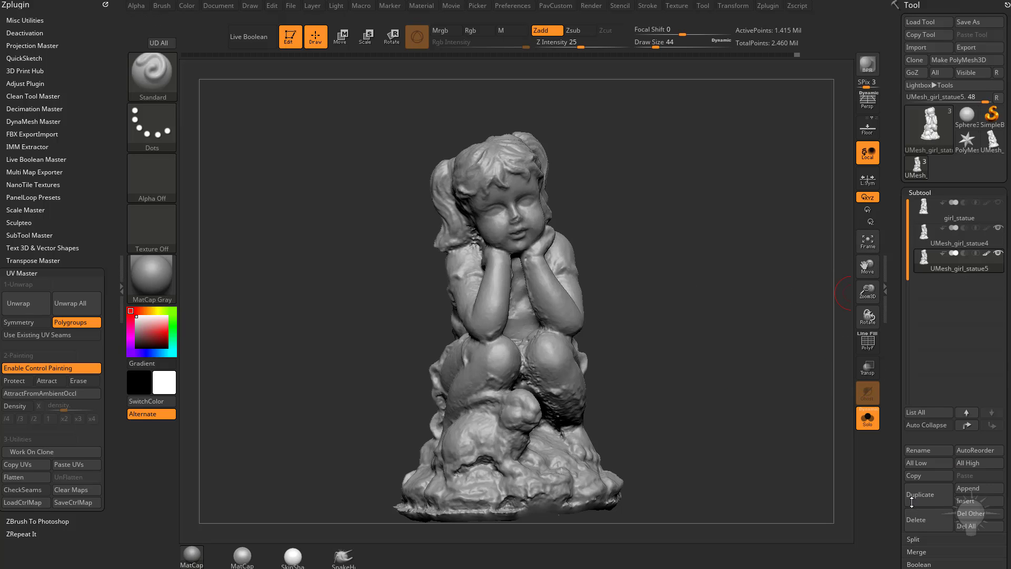
- Show the statue's polyframe and review the OBJ export settings, including the Mrg and Grp options
{"action": "left_click", "coordinate": [868, 345]}
{"action": "left_click_drag", "start_coordinate": [795, 343], "coordinate": [706, 338]}
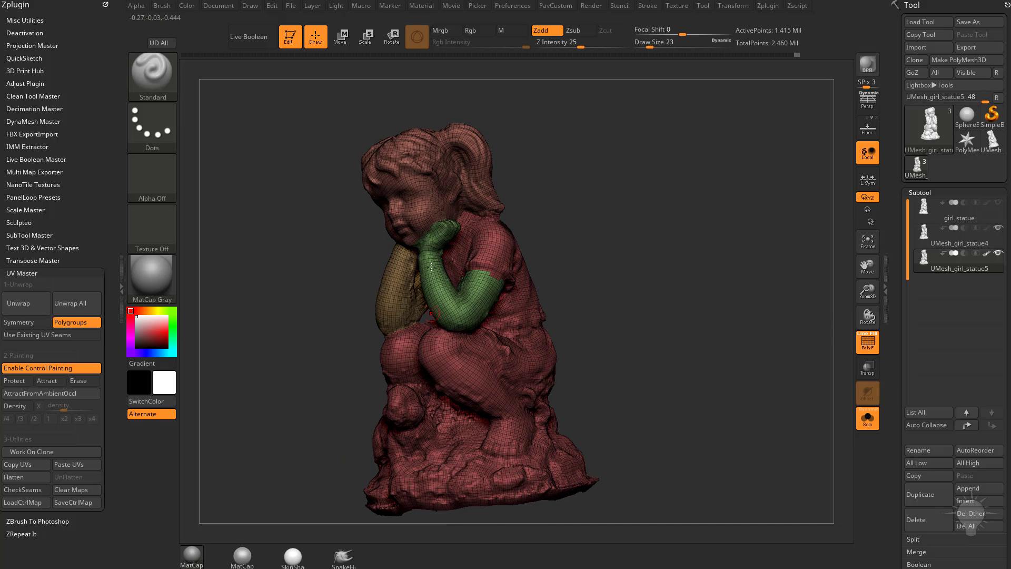
{"action": "left_click_drag", "start_coordinate": [895, 415], "coordinate": [884, 238]}
{"action": "key", "text": "shift"}
{"action": "left_click", "coordinate": [920, 358]}
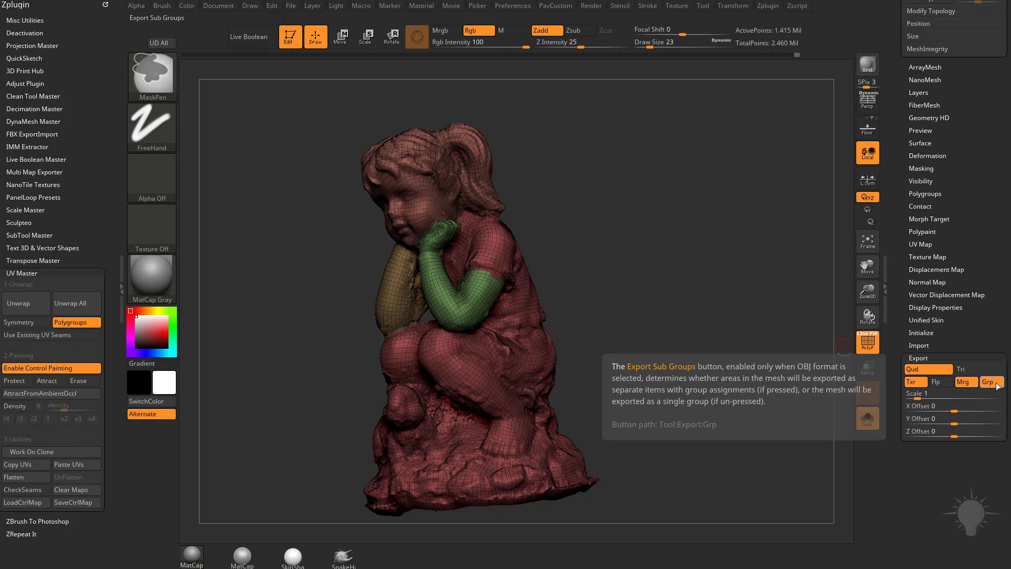
{"action": "left_click_drag", "start_coordinate": [906, 291], "coordinate": [936, 482]}
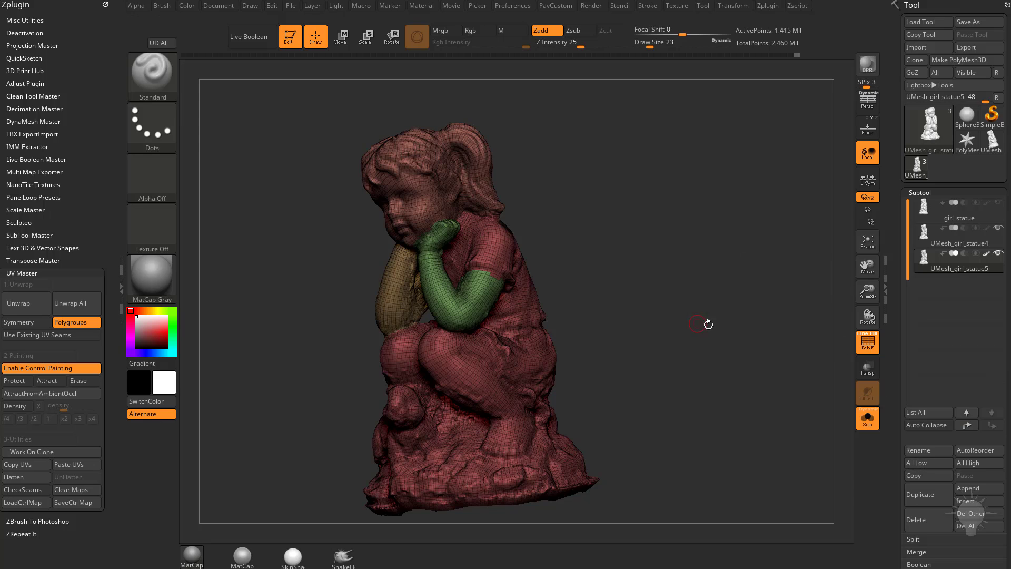
- Combine the whole statue into one polygroup and export it as girl_statue_new in OBJ format
{"action": "left_click_drag", "start_coordinate": [698, 323], "coordinate": [727, 331]}
{"action": "key", "text": "ctrl+w"}
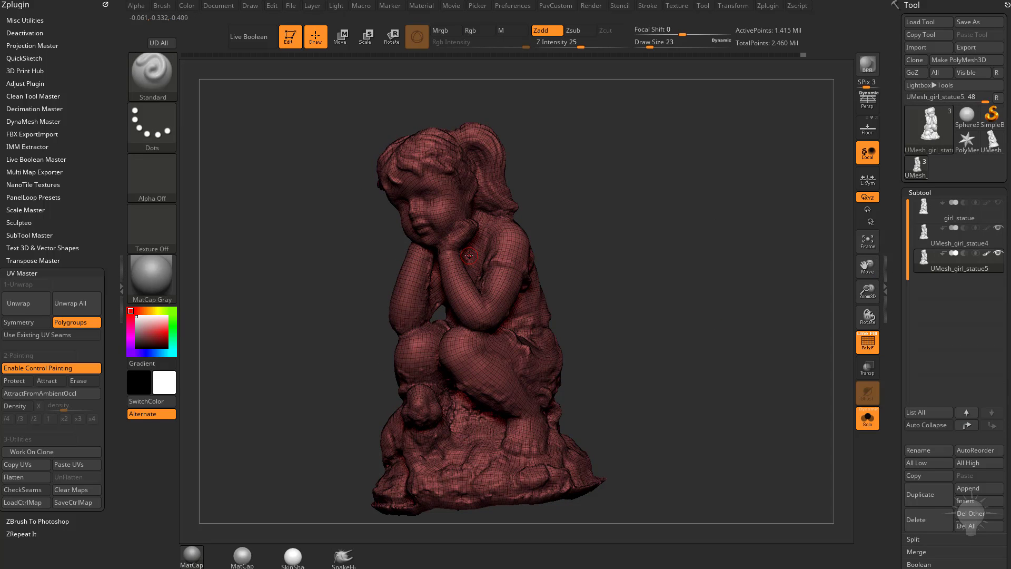
{"action": "left_click", "coordinate": [971, 47]}
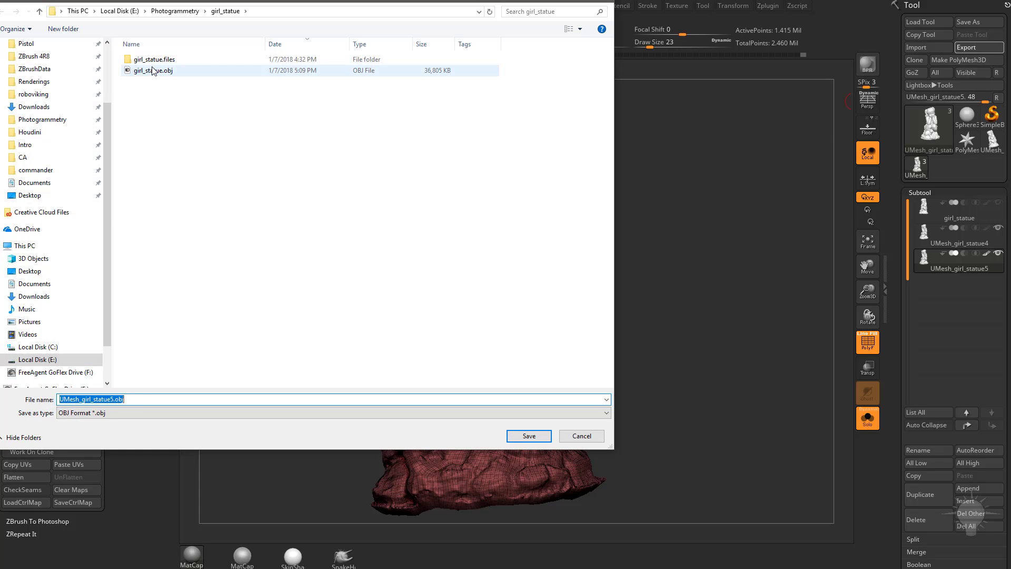
{"action": "type", "text": "girl_statue_new"}
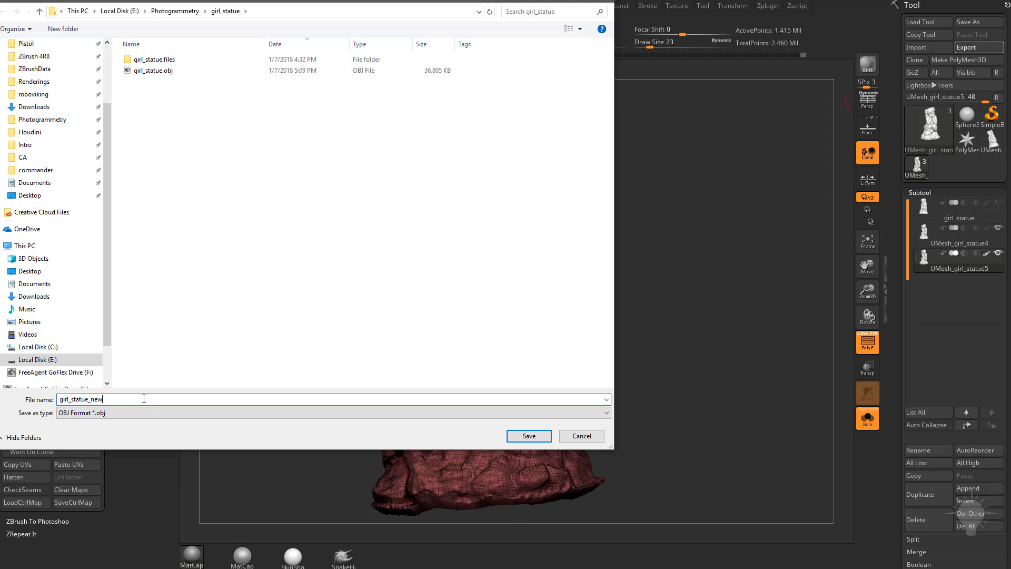
{"action": "key", "text": "Return"}
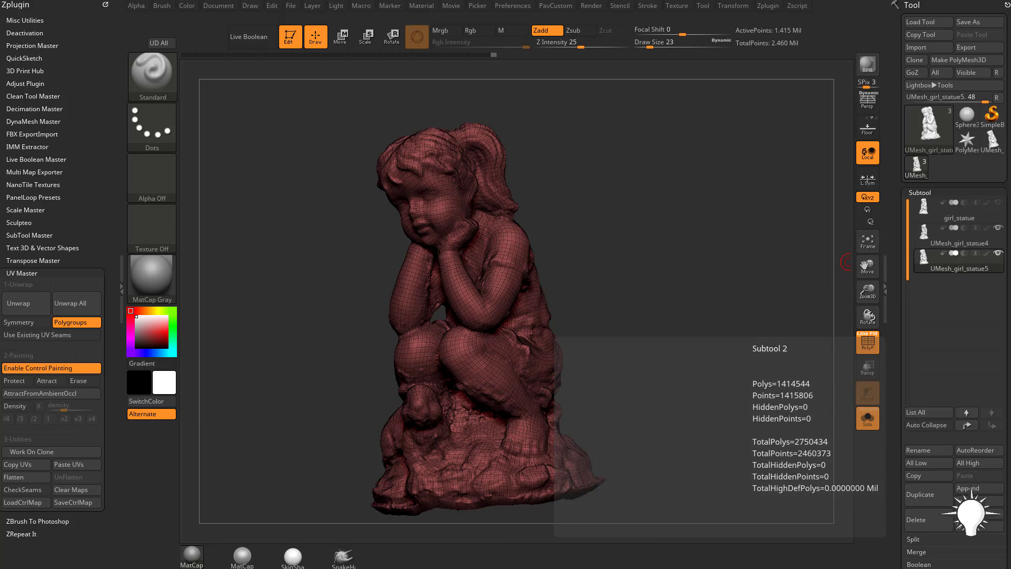
- Export the statue mesh again, replacing the existing girl_statue_new.OBJ file
{"action": "left_click", "coordinate": [963, 48]}
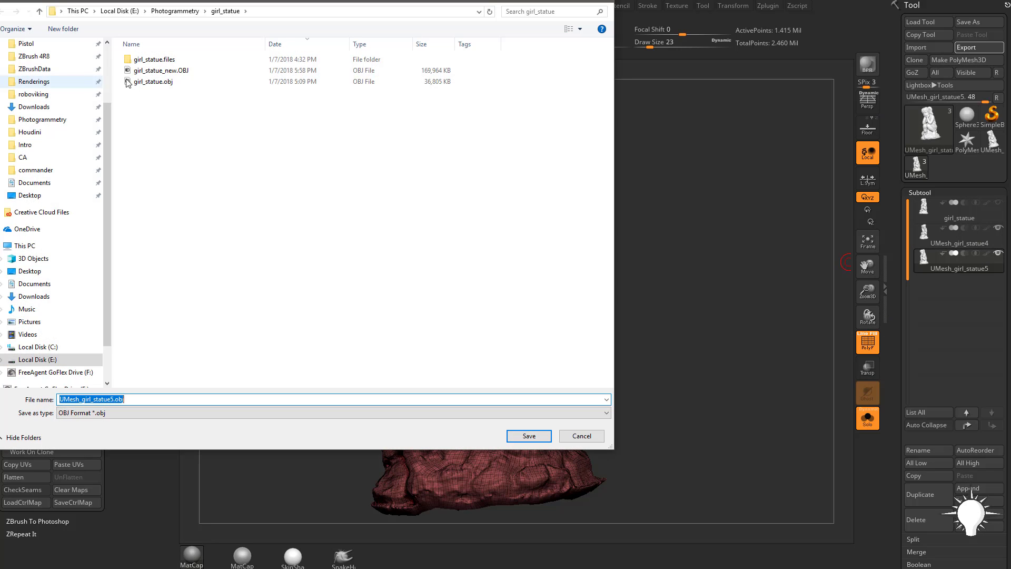
{"action": "double_click", "coordinate": [160, 70]}
{"action": "left_click", "coordinate": [536, 280]}
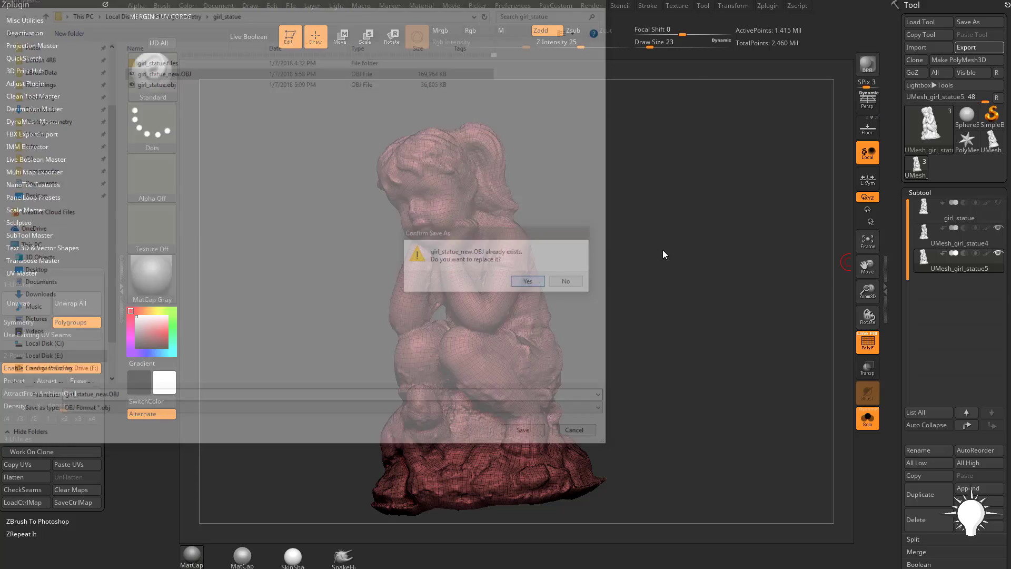